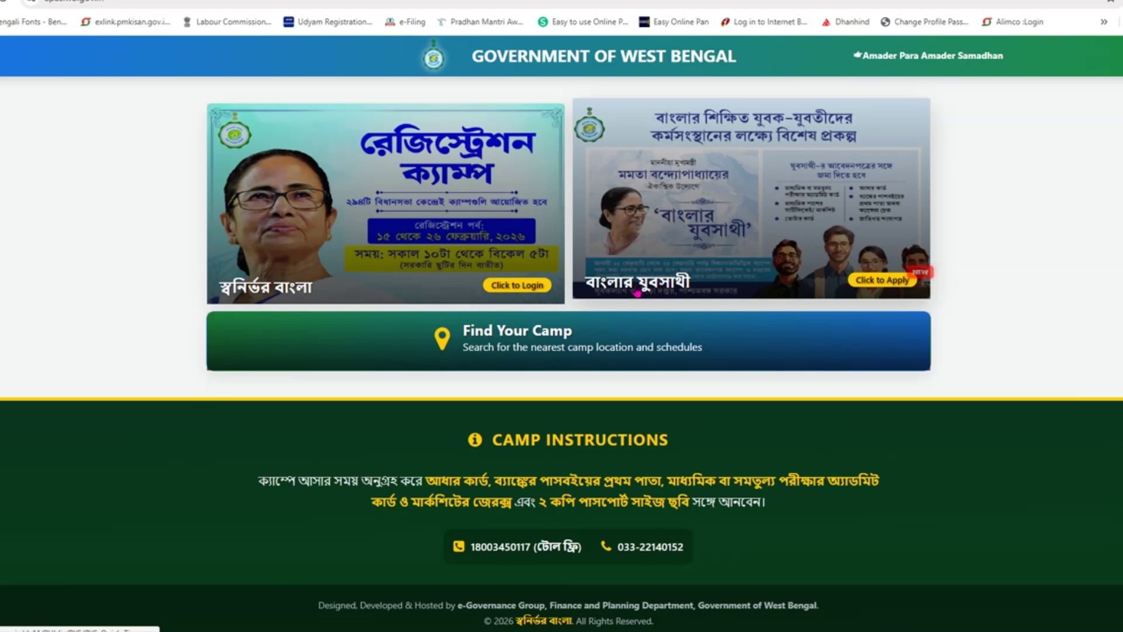
Step: Open the Banglar Yuba Sathi scheme page and outline the title, admit card, Aadhaar and voter card requirements
{"action": "left_click", "coordinate": [748, 224]}
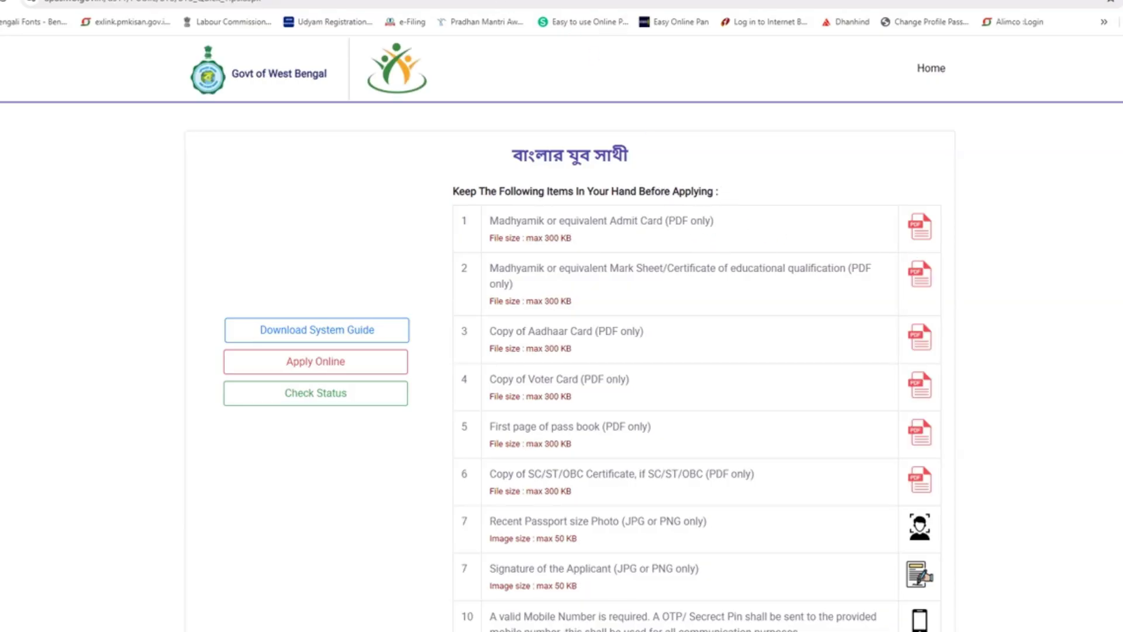
{"action": "mouse_move", "coordinate": [482, 137]}
{"action": "left_mouse_down"}
{"action": "mouse_move", "coordinate": [520, 186]}
{"action": "mouse_move", "coordinate": [672, 186]}
{"action": "mouse_move", "coordinate": [695, 173]}
{"action": "left_mouse_up"}
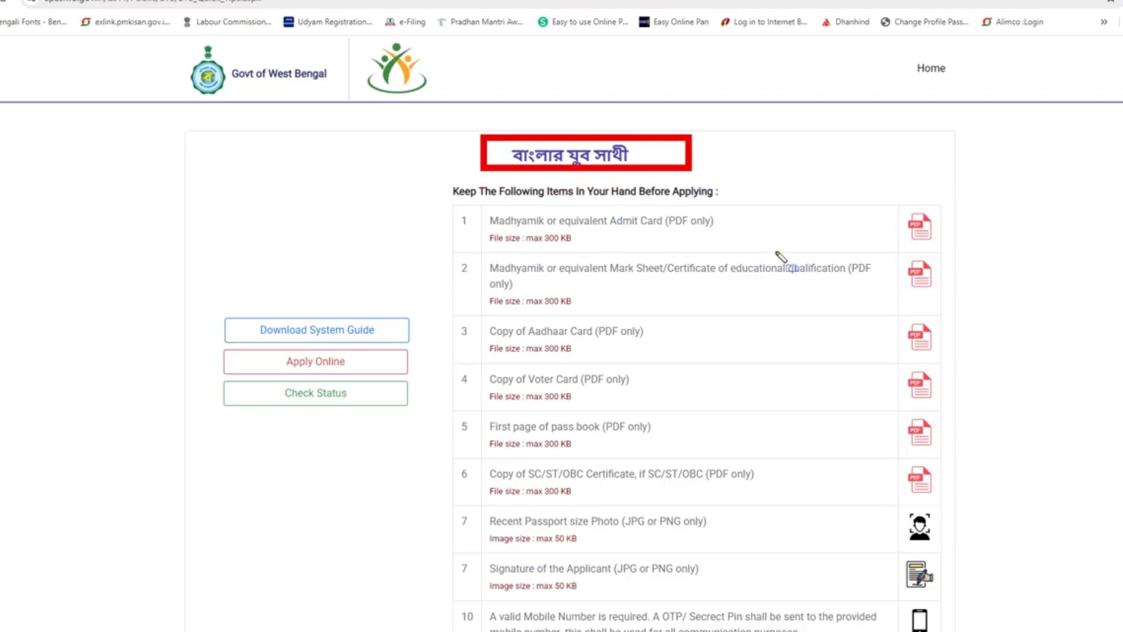
{"action": "mouse_move", "coordinate": [447, 198]}
{"action": "left_mouse_down"}
{"action": "mouse_move", "coordinate": [472, 251]}
{"action": "mouse_move", "coordinate": [782, 250]}
{"action": "left_mouse_up"}
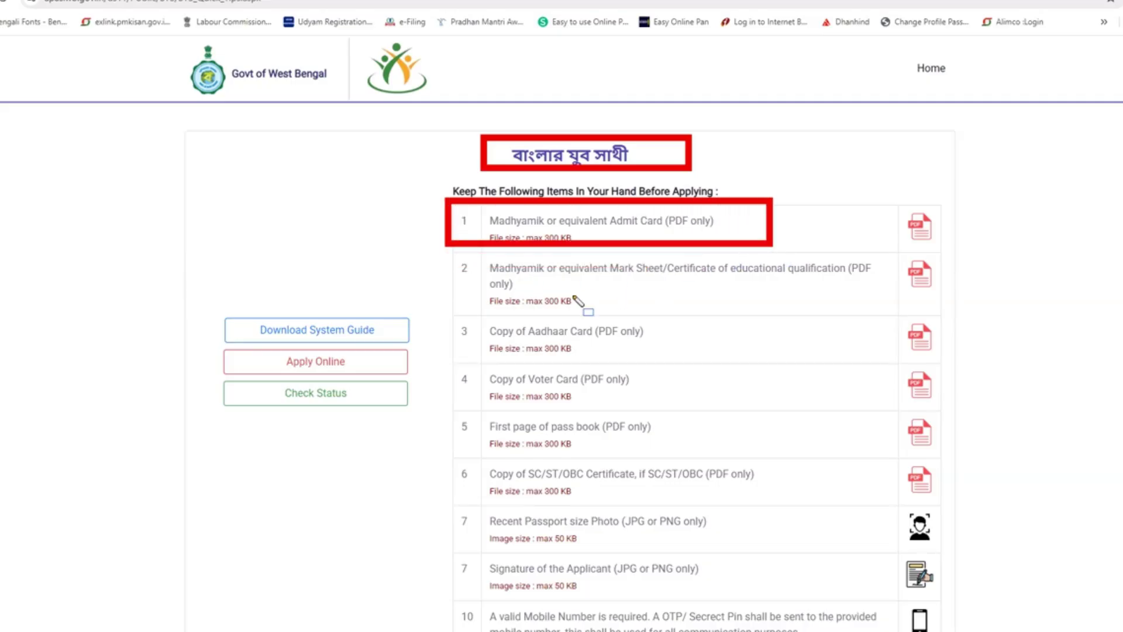
{"action": "mouse_move", "coordinate": [436, 250]}
{"action": "left_mouse_down"}
{"action": "mouse_move", "coordinate": [447, 285]}
{"action": "mouse_move", "coordinate": [709, 319]}
{"action": "mouse_move", "coordinate": [904, 325]}
{"action": "mouse_move", "coordinate": [892, 320]}
{"action": "left_mouse_up"}
{"action": "mouse_move", "coordinate": [438, 306]}
{"action": "left_mouse_down"}
{"action": "mouse_move", "coordinate": [643, 356]}
{"action": "mouse_move", "coordinate": [707, 354]}
{"action": "left_mouse_up"}
{"action": "mouse_move", "coordinate": [433, 351]}
{"action": "left_mouse_down"}
{"action": "mouse_move", "coordinate": [451, 369]}
{"action": "mouse_move", "coordinate": [609, 427]}
{"action": "mouse_move", "coordinate": [720, 413]}
{"action": "mouse_move", "coordinate": [706, 401]}
{"action": "left_mouse_up"}
Step: Outline the pass book, SC/ST/OBC certificate, photo and signature requirements and the online application entry, then clear the marks
{"action": "mouse_move", "coordinate": [432, 409]}
{"action": "left_mouse_down"}
{"action": "mouse_move", "coordinate": [500, 465]}
{"action": "mouse_move", "coordinate": [721, 468]}
{"action": "mouse_move", "coordinate": [707, 452]}
{"action": "left_mouse_up"}
{"action": "mouse_move", "coordinate": [448, 456]}
{"action": "left_mouse_down"}
{"action": "mouse_move", "coordinate": [468, 488]}
{"action": "mouse_move", "coordinate": [676, 516]}
{"action": "mouse_move", "coordinate": [770, 517]}
{"action": "mouse_move", "coordinate": [783, 506]}
{"action": "left_mouse_up"}
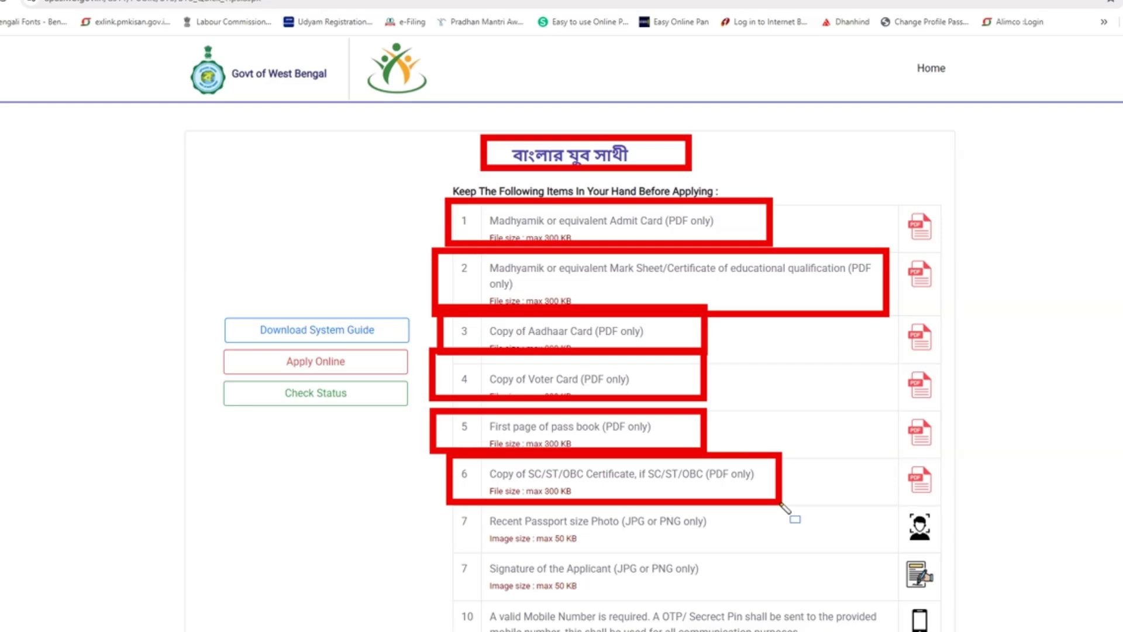
{"action": "mouse_move", "coordinate": [432, 507]}
{"action": "left_mouse_down"}
{"action": "mouse_move", "coordinate": [518, 564]}
{"action": "mouse_move", "coordinate": [717, 571]}
{"action": "mouse_move", "coordinate": [744, 566]}
{"action": "mouse_move", "coordinate": [736, 554]}
{"action": "left_mouse_up"}
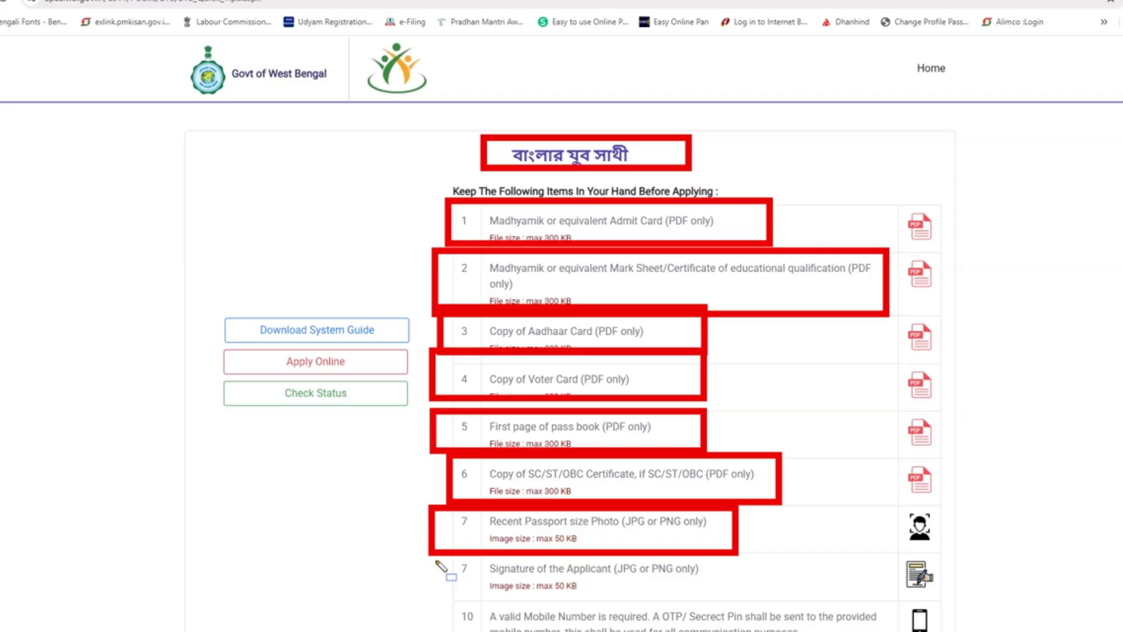
{"action": "mouse_move", "coordinate": [436, 561]}
{"action": "left_mouse_down"}
{"action": "mouse_move", "coordinate": [462, 598]}
{"action": "mouse_move", "coordinate": [676, 620]}
{"action": "mouse_move", "coordinate": [809, 599]}
{"action": "left_mouse_up"}
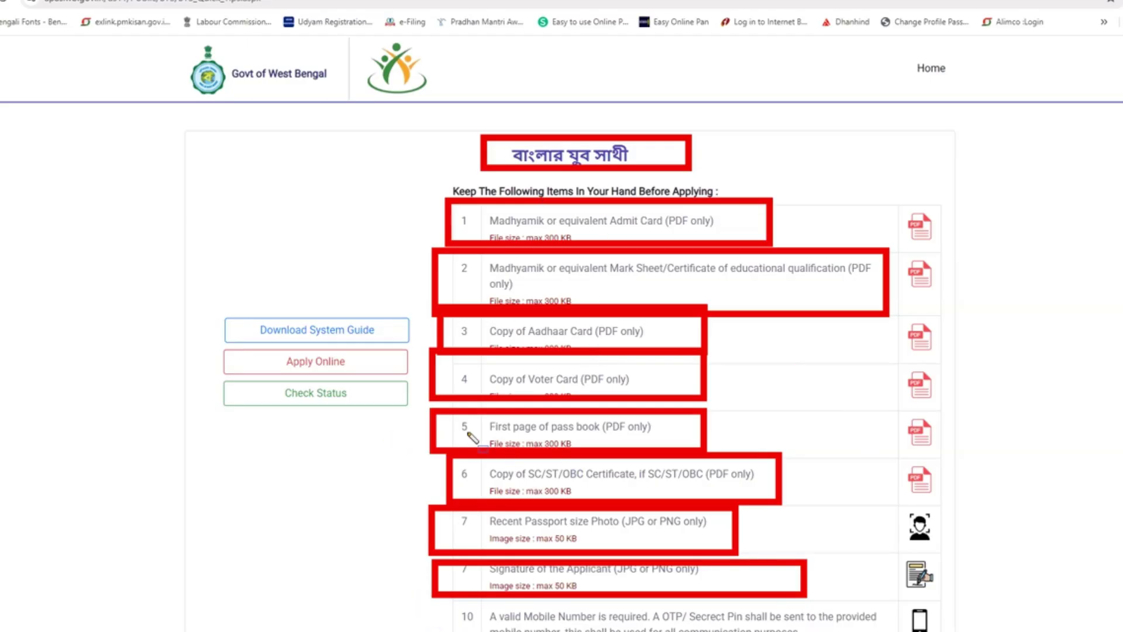
{"action": "mouse_move", "coordinate": [204, 335]}
{"action": "left_mouse_down"}
{"action": "mouse_move", "coordinate": [389, 393]}
{"action": "mouse_move", "coordinate": [430, 395]}
{"action": "mouse_move", "coordinate": [423, 388]}
{"action": "left_mouse_up"}
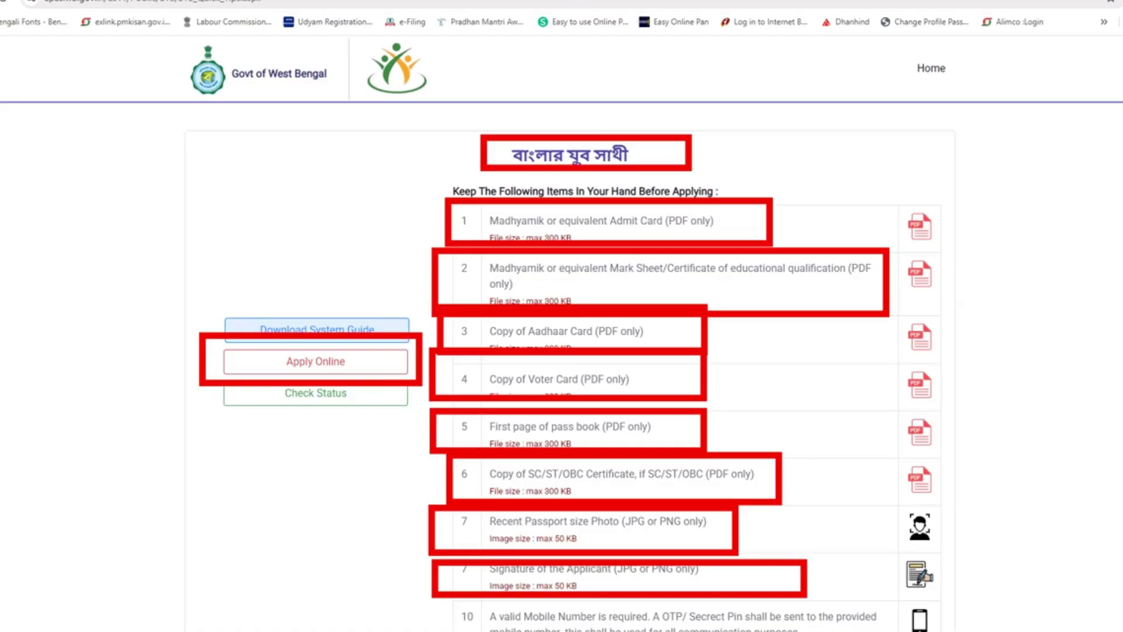
{"action": "key", "text": "Escape"}
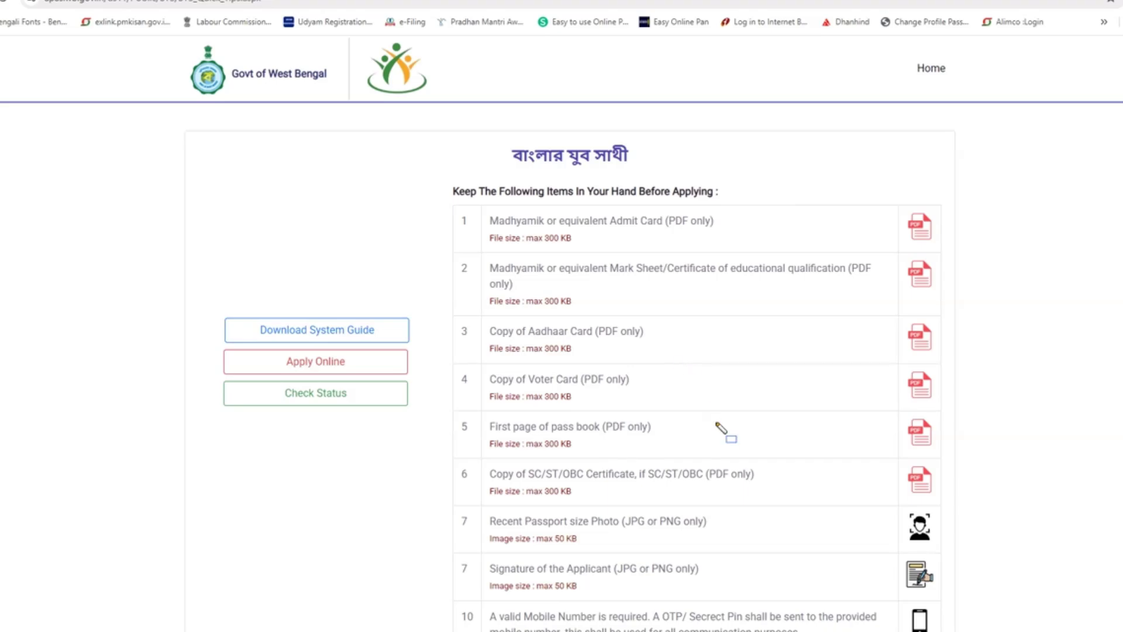
{"action": "left_click", "coordinate": [453, 212]}
{"action": "left_click", "coordinate": [453, 296]}
{"action": "left_click_drag", "start_coordinate": [454, 298], "coordinate": [457, 627]}
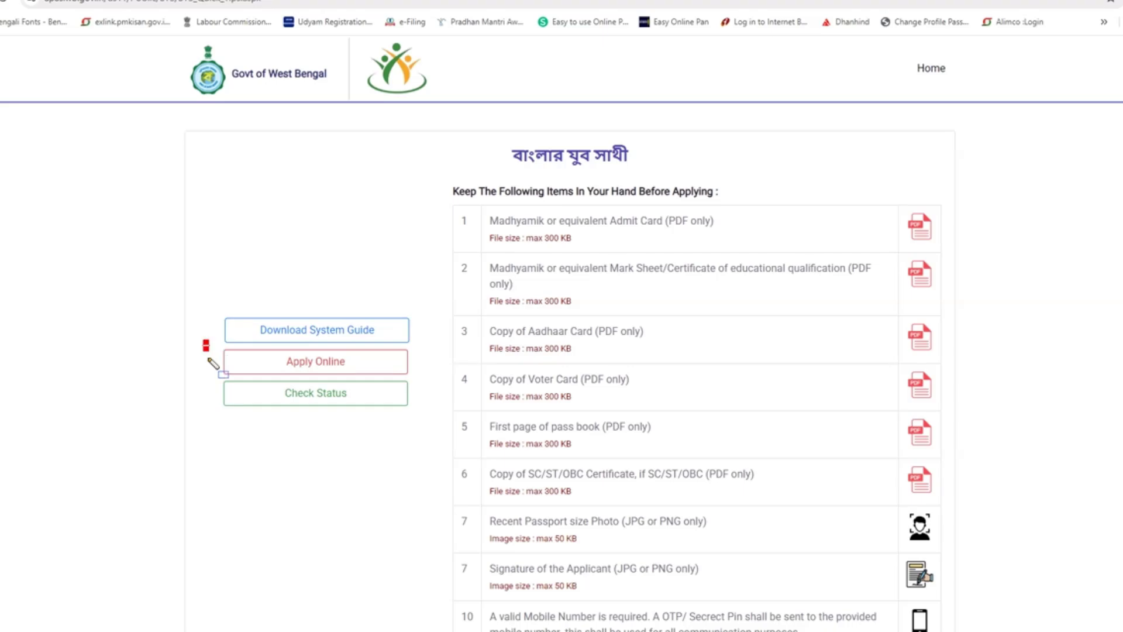
{"action": "mouse_move", "coordinate": [209, 358]}
{"action": "left_mouse_down"}
{"action": "mouse_move", "coordinate": [296, 387]}
{"action": "mouse_move", "coordinate": [418, 380]}
{"action": "left_mouse_up"}
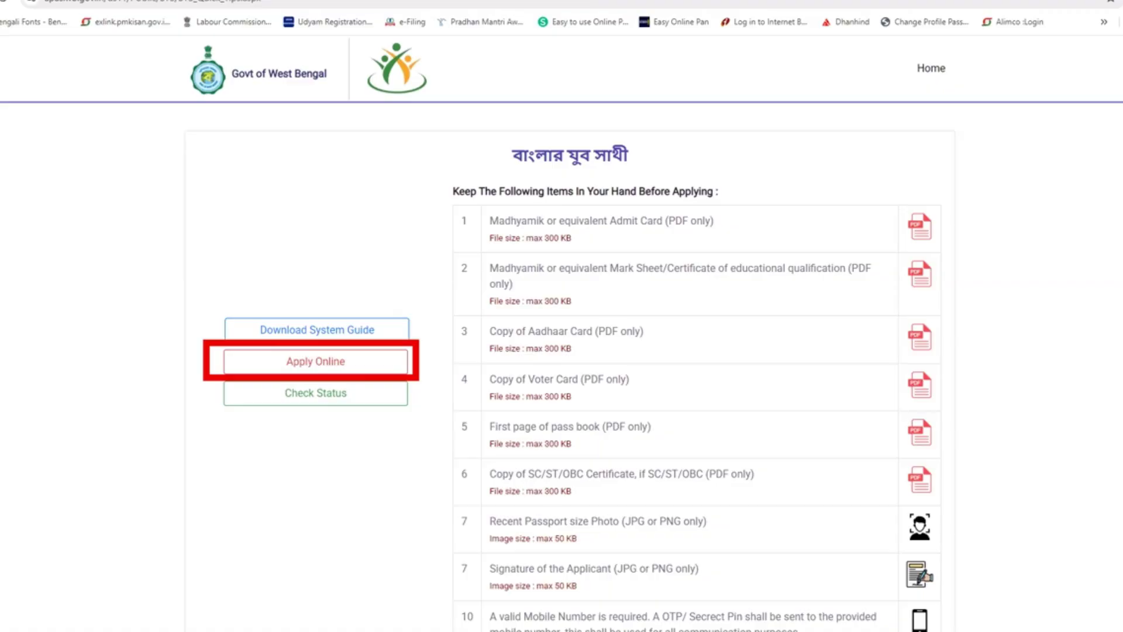
Step: Clear the old marks, start the online application and outline the Applicant Login box
{"action": "key", "text": "Escape"}
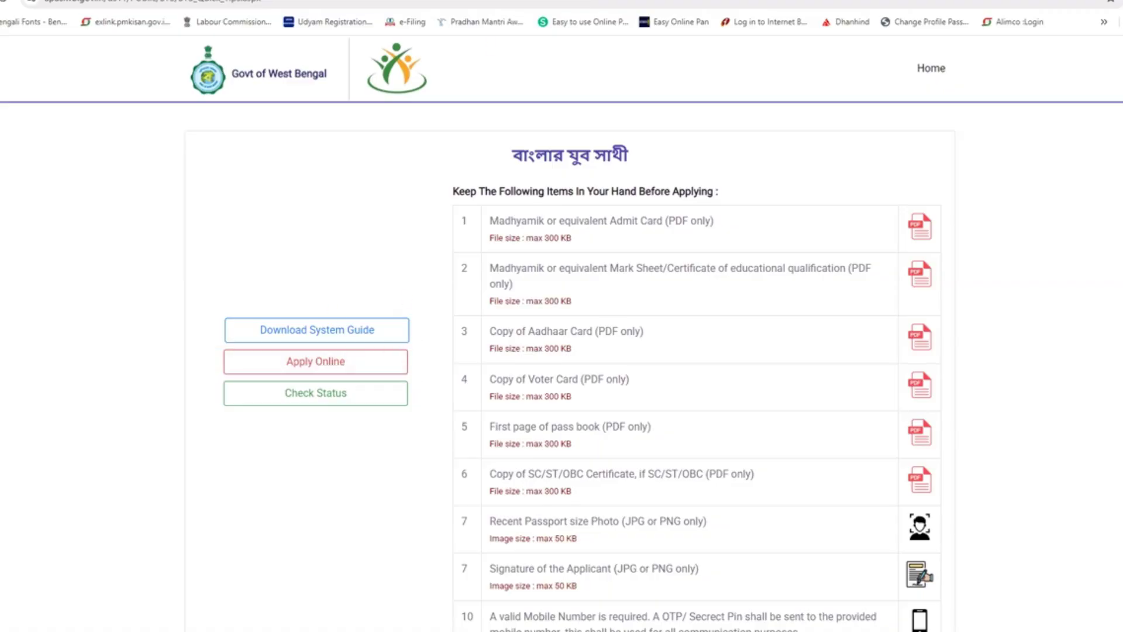
{"action": "left_click", "coordinate": [310, 368]}
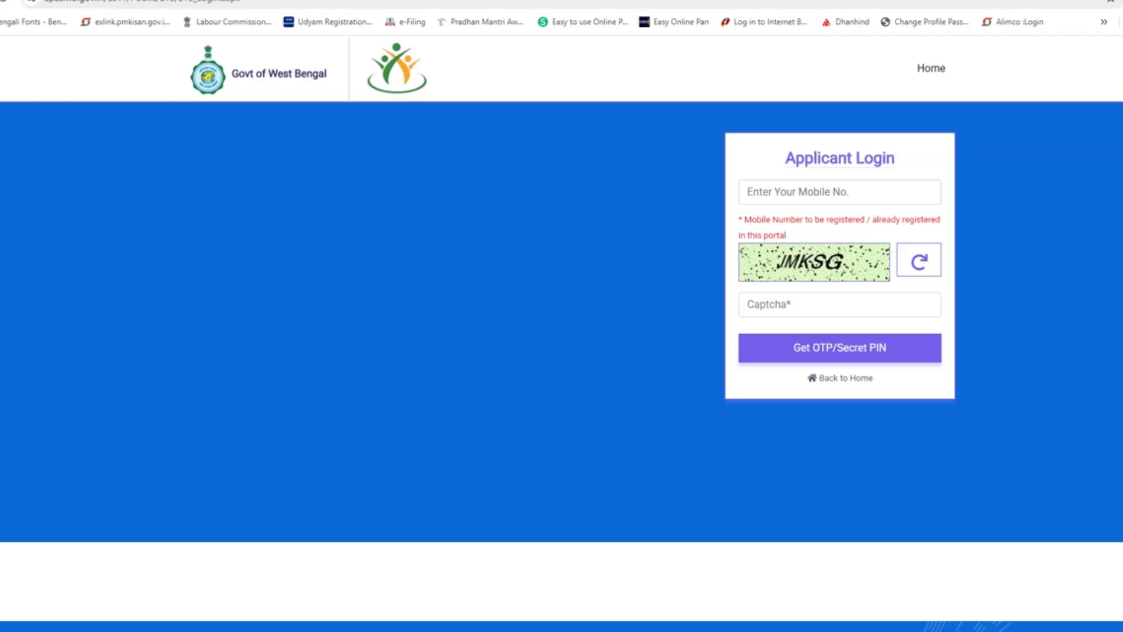
{"action": "mouse_move", "coordinate": [682, 114]}
{"action": "left_mouse_down"}
{"action": "mouse_move", "coordinate": [946, 454]}
{"action": "mouse_move", "coordinate": [1007, 413]}
{"action": "left_mouse_up"}
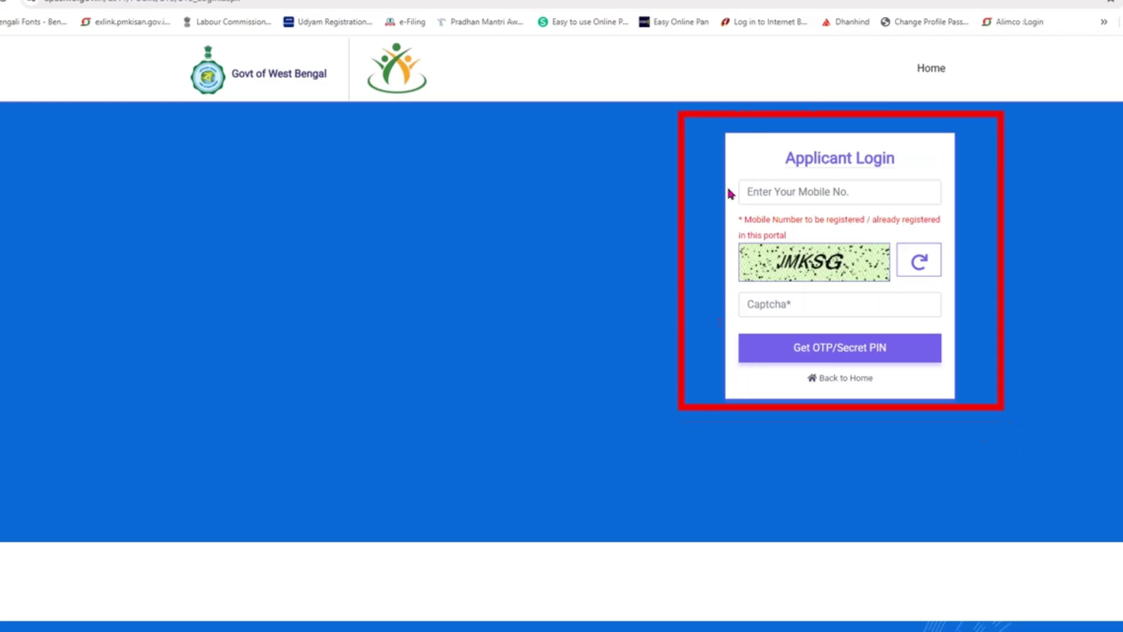
Step: Highlight the mobile number field, captcha image and captcha refresh, then clear the marks and select the mobile field
{"action": "mouse_move", "coordinate": [735, 176]}
{"action": "left_mouse_down"}
{"action": "mouse_move", "coordinate": [751, 222]}
{"action": "mouse_move", "coordinate": [938, 207]}
{"action": "left_mouse_up"}
{"action": "left_click_drag", "start_coordinate": [736, 233], "coordinate": [887, 289]}
{"action": "mouse_move", "coordinate": [731, 292]}
{"action": "left_mouse_down"}
{"action": "mouse_move", "coordinate": [763, 326]}
{"action": "mouse_move", "coordinate": [942, 320]}
{"action": "left_mouse_up"}
{"action": "mouse_move", "coordinate": [888, 227]}
{"action": "left_mouse_down"}
{"action": "mouse_move", "coordinate": [898, 265]}
{"action": "mouse_move", "coordinate": [949, 287]}
{"action": "left_mouse_up"}
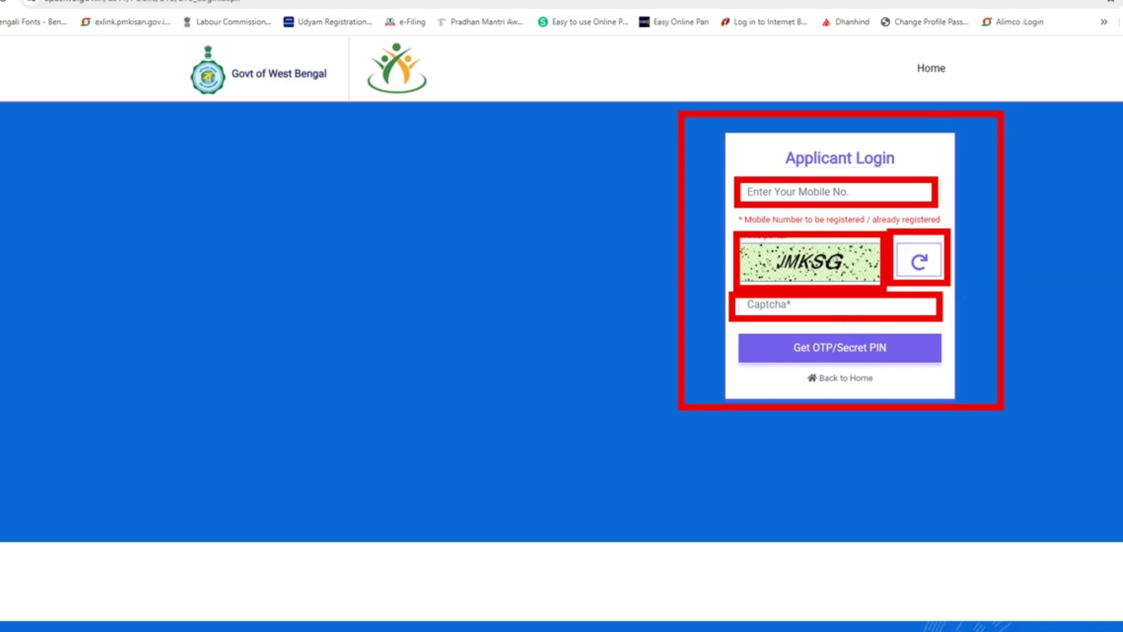
{"action": "key", "text": "Escape"}
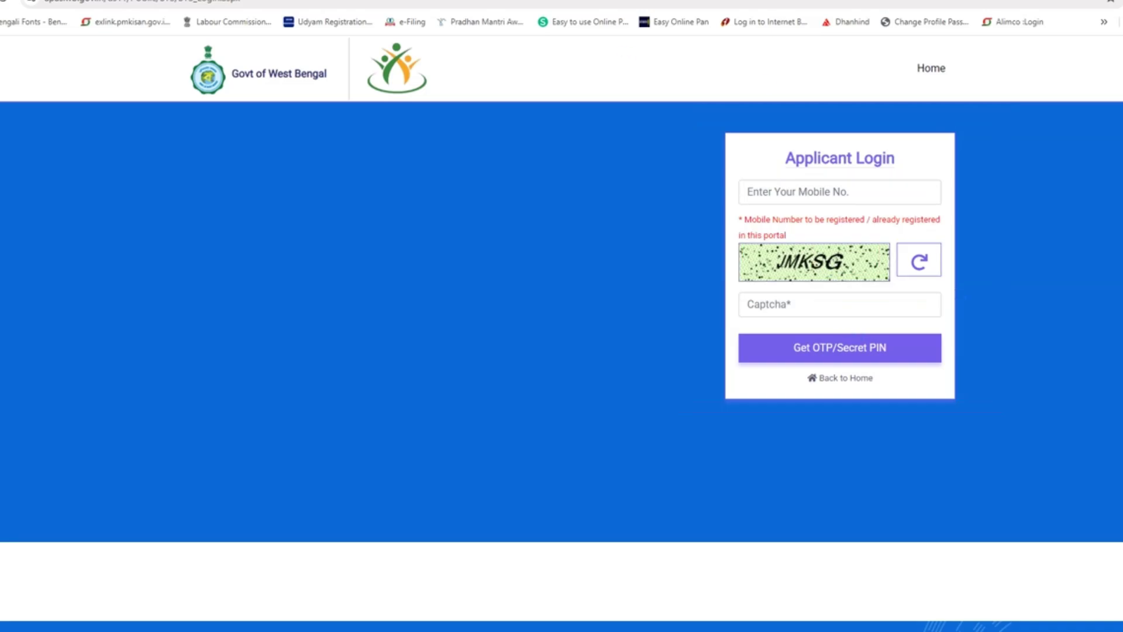
{"action": "left_click", "coordinate": [821, 193]}
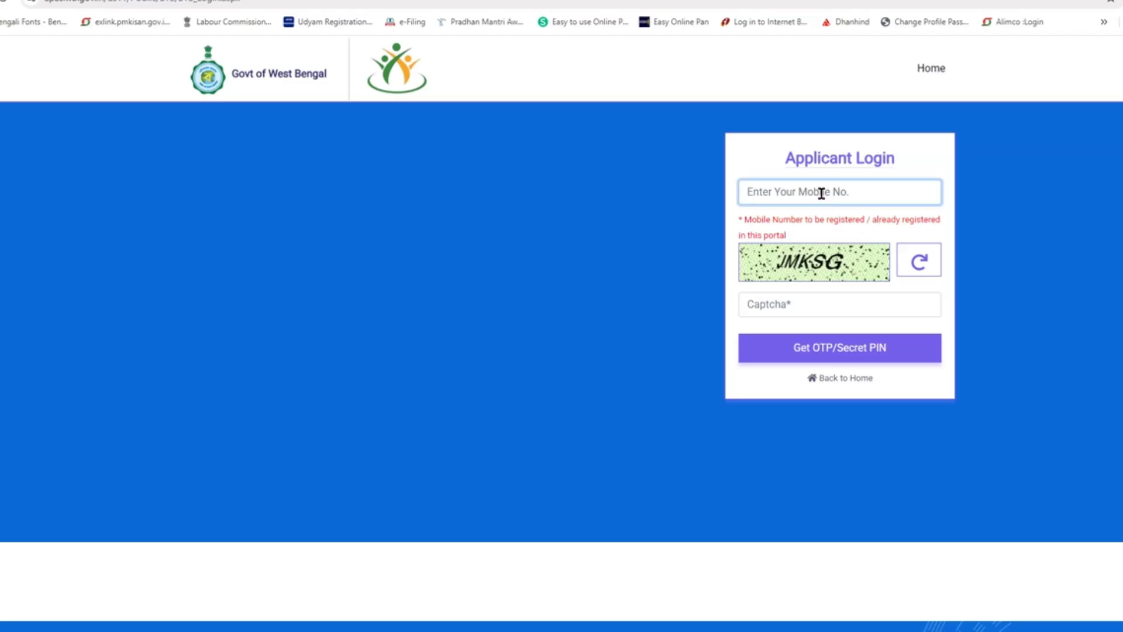
Step: Log in with the registered mobile number, the captcha and the 6-digit secret PIN sent by SMS
{"action": "type", "text": "971"}
{"action": "key", "text": "Tab"}
{"action": "type", "text": "JMKSG"}
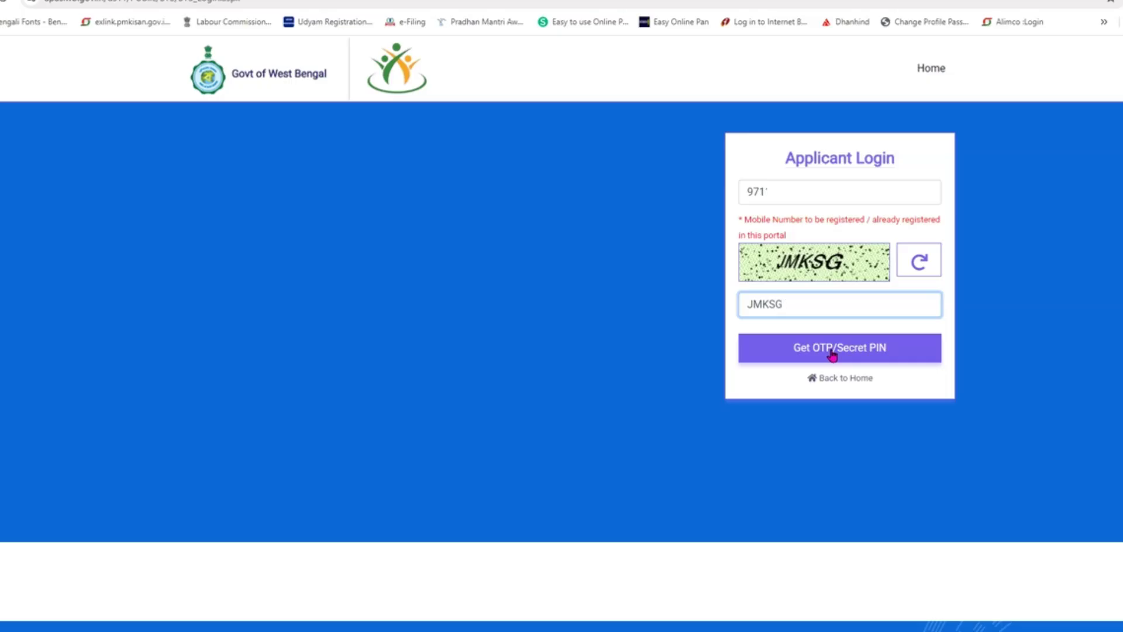
{"action": "left_click", "coordinate": [830, 353]}
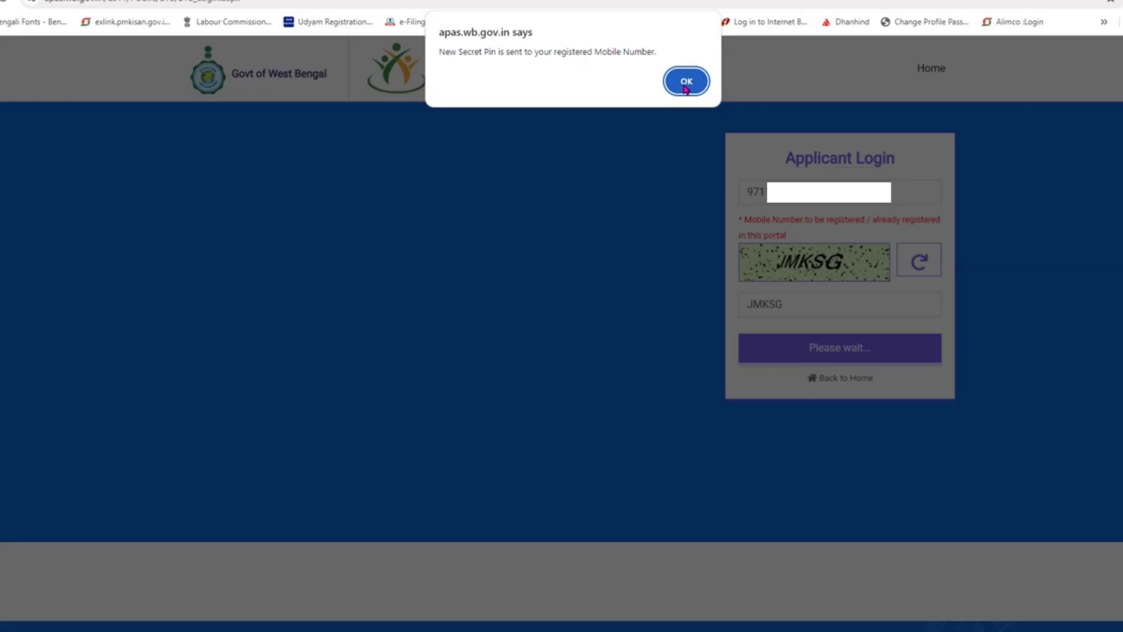
{"action": "left_click", "coordinate": [686, 83]}
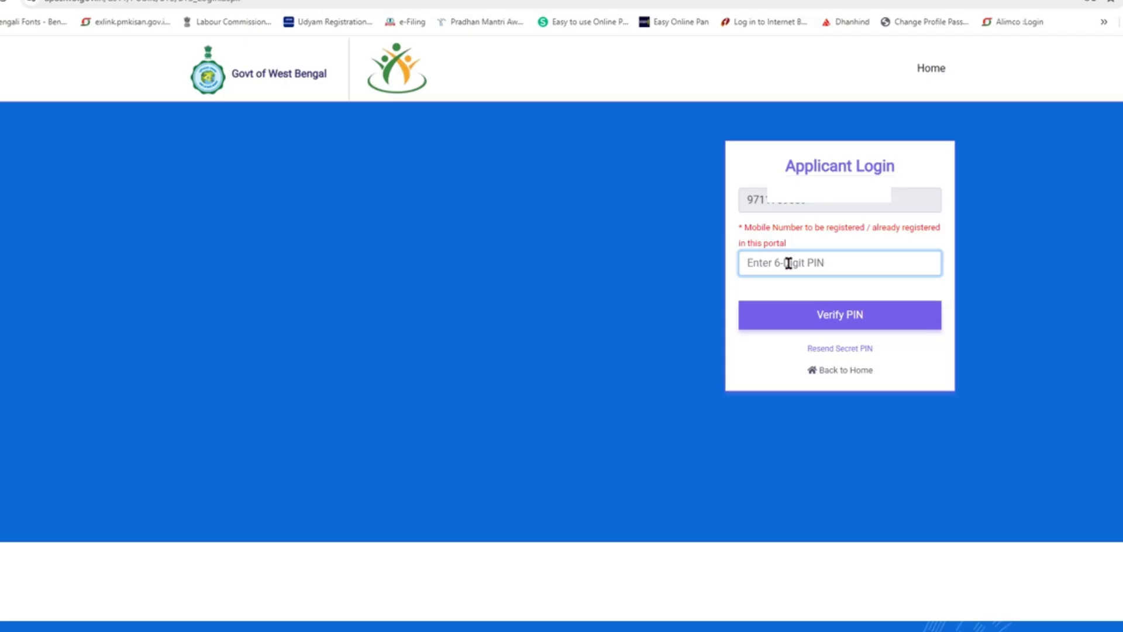
{"action": "type", "text": "••"}
{"action": "left_click", "coordinate": [830, 326]}
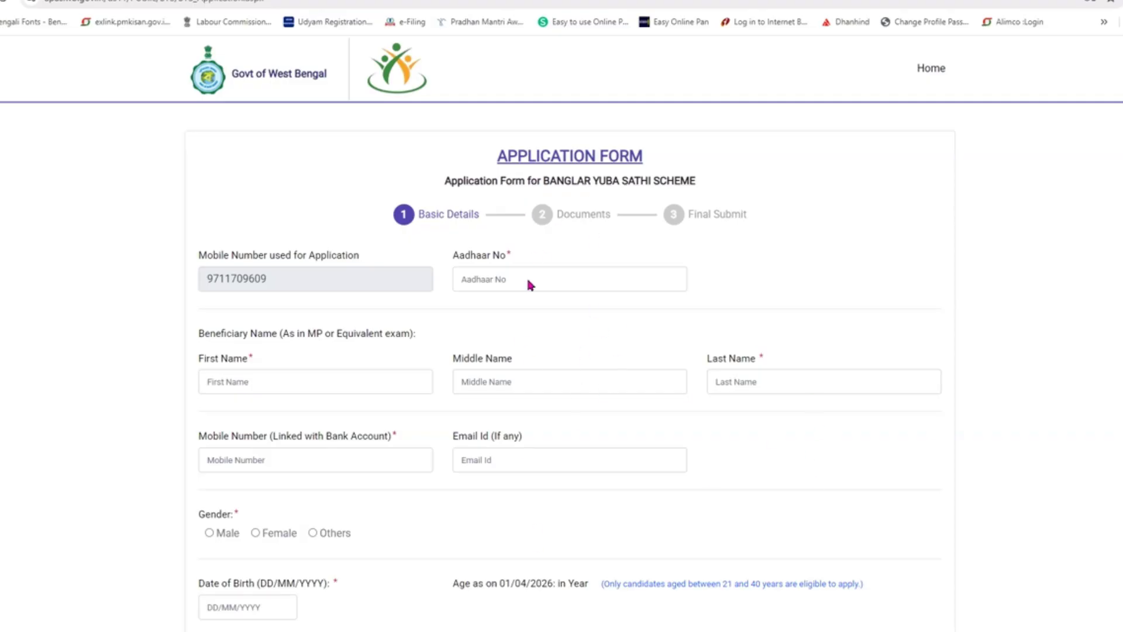
Step: Scroll through the Basic Details form to review its fields
{"action": "scroll", "coordinate": [592, 369], "scroll_direction": "down", "scroll_amount": 7}
{"action": "scroll", "coordinate": [595, 373], "scroll_direction": "down", "scroll_amount": 10}
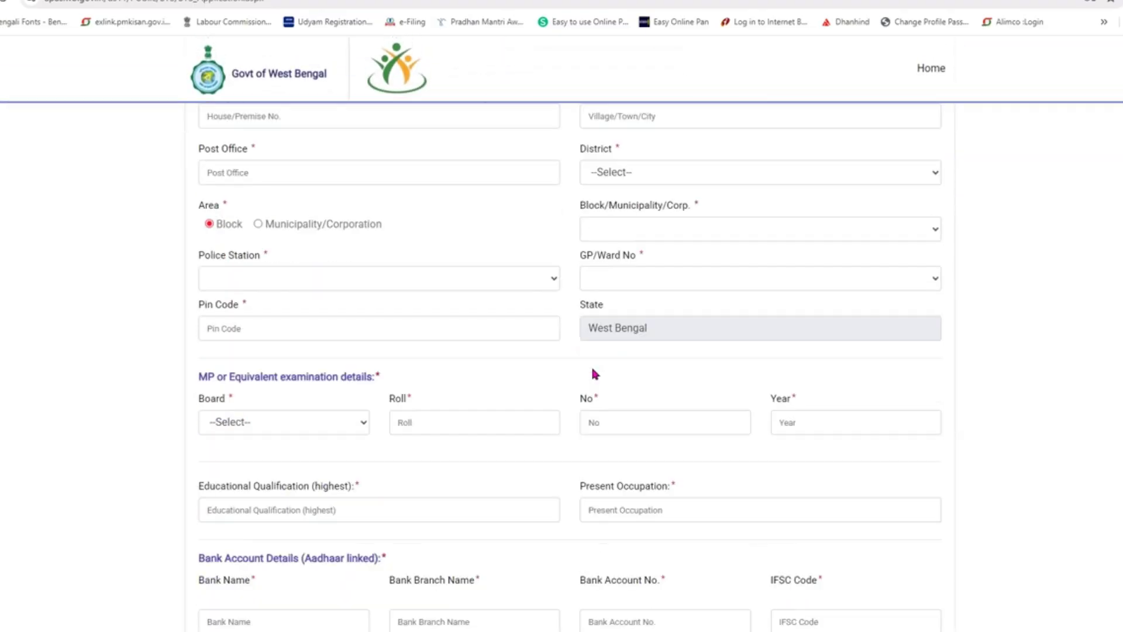
{"action": "scroll", "coordinate": [594, 369], "scroll_direction": "up", "scroll_amount": 12}
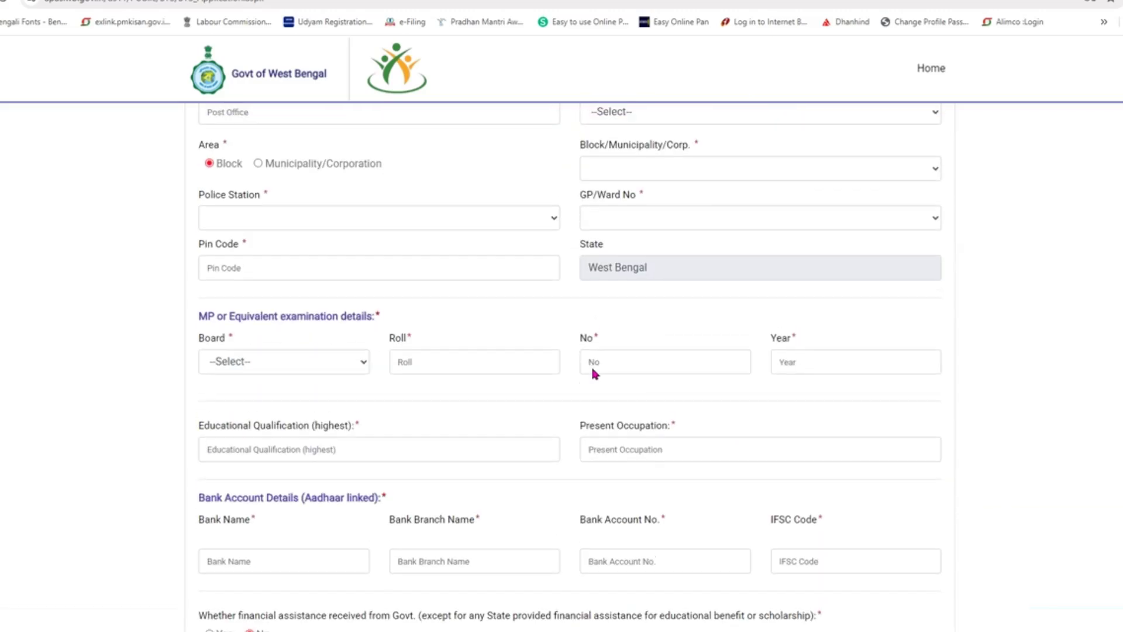
{"action": "scroll", "coordinate": [592, 367], "scroll_direction": "up", "scroll_amount": 5}
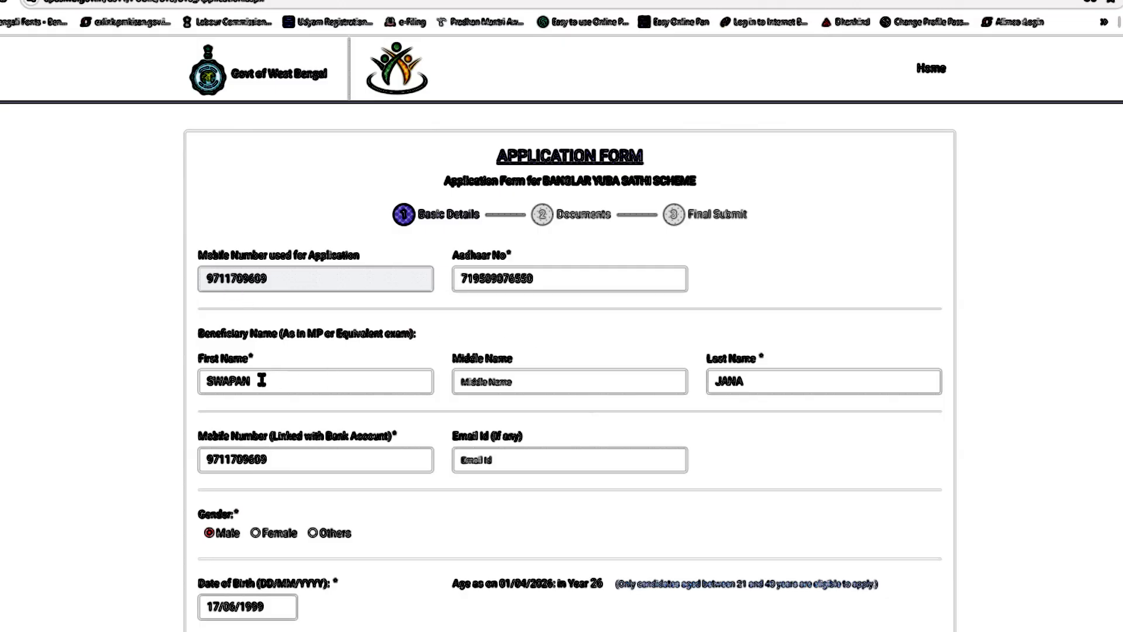
Step: Keep district PURBA MEDINIPUR, block EGRA-1, police station Egra and GP/ward JERTHAN in the address
{"action": "scroll", "coordinate": [749, 401], "scroll_direction": "down", "scroll_amount": 4}
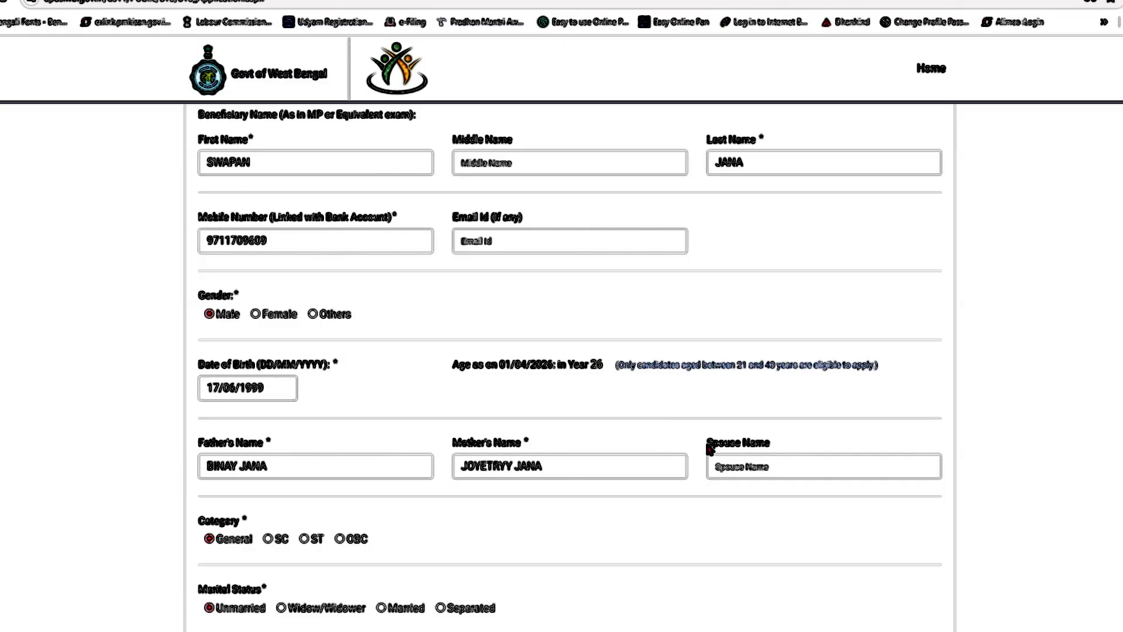
{"action": "scroll", "coordinate": [740, 464], "scroll_direction": "down", "scroll_amount": 2}
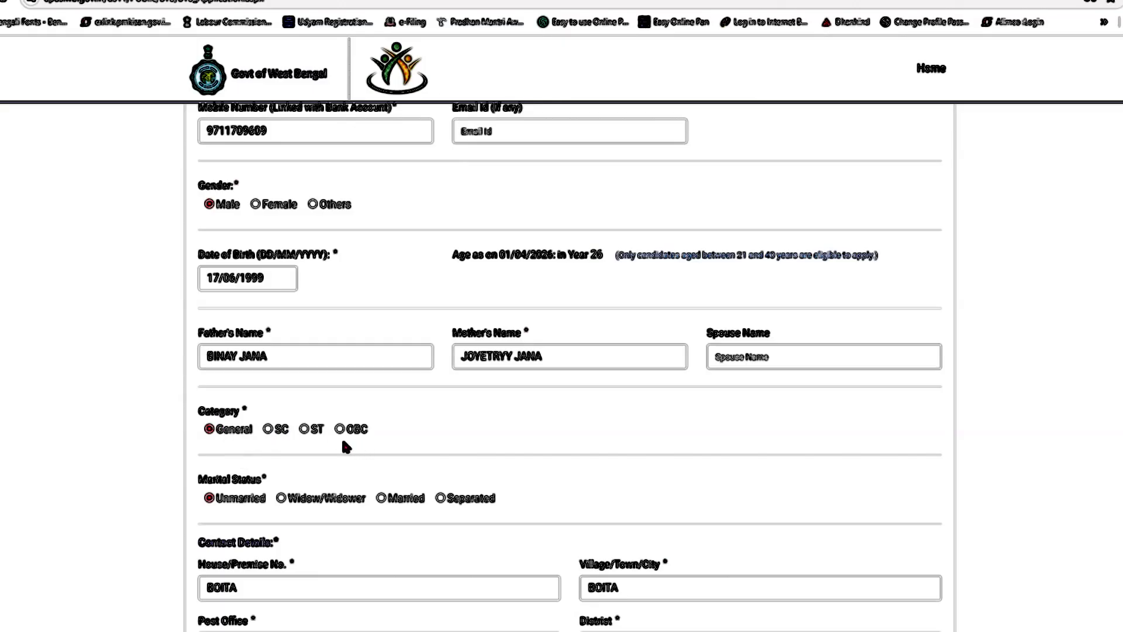
{"action": "scroll", "coordinate": [231, 443], "scroll_direction": "down", "scroll_amount": 2}
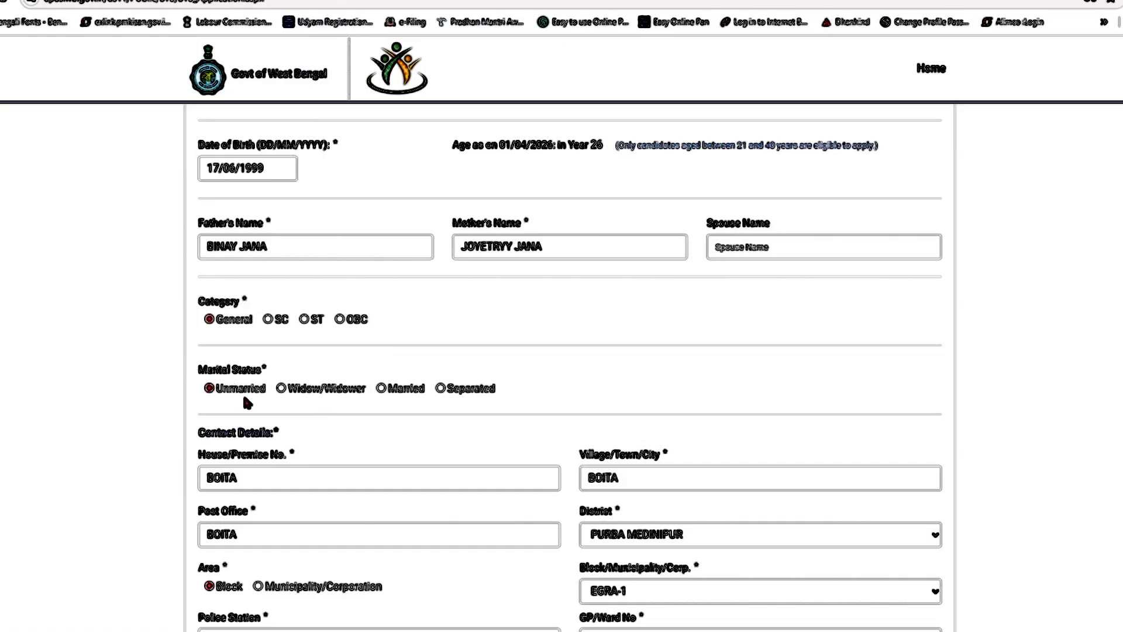
{"action": "scroll", "coordinate": [246, 403], "scroll_direction": "down", "scroll_amount": 4}
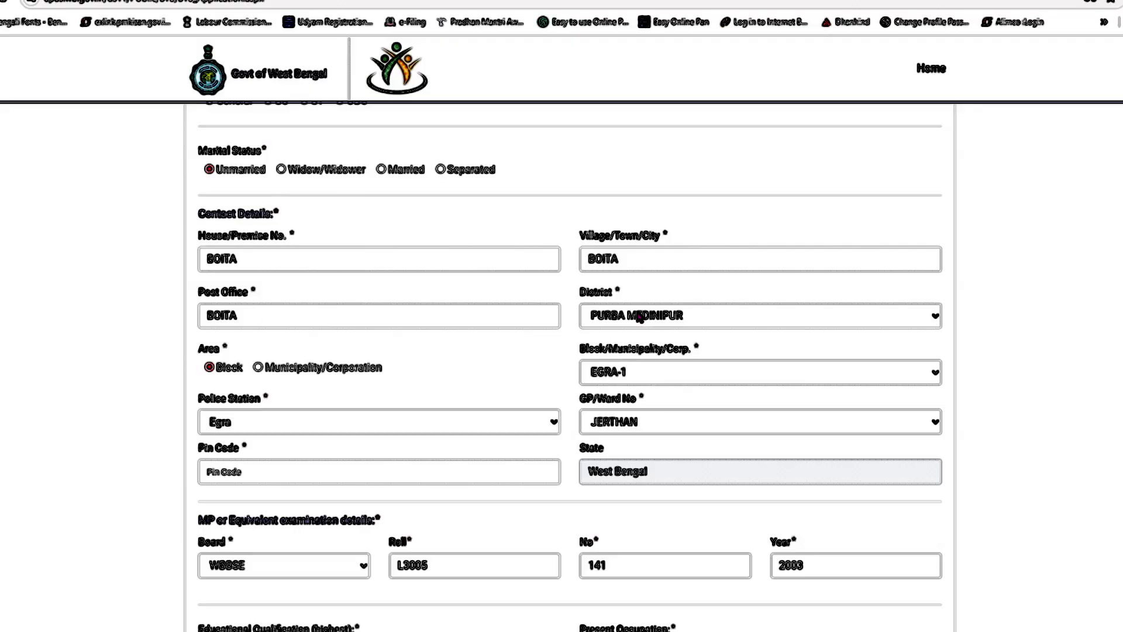
{"action": "left_click", "coordinate": [745, 324]}
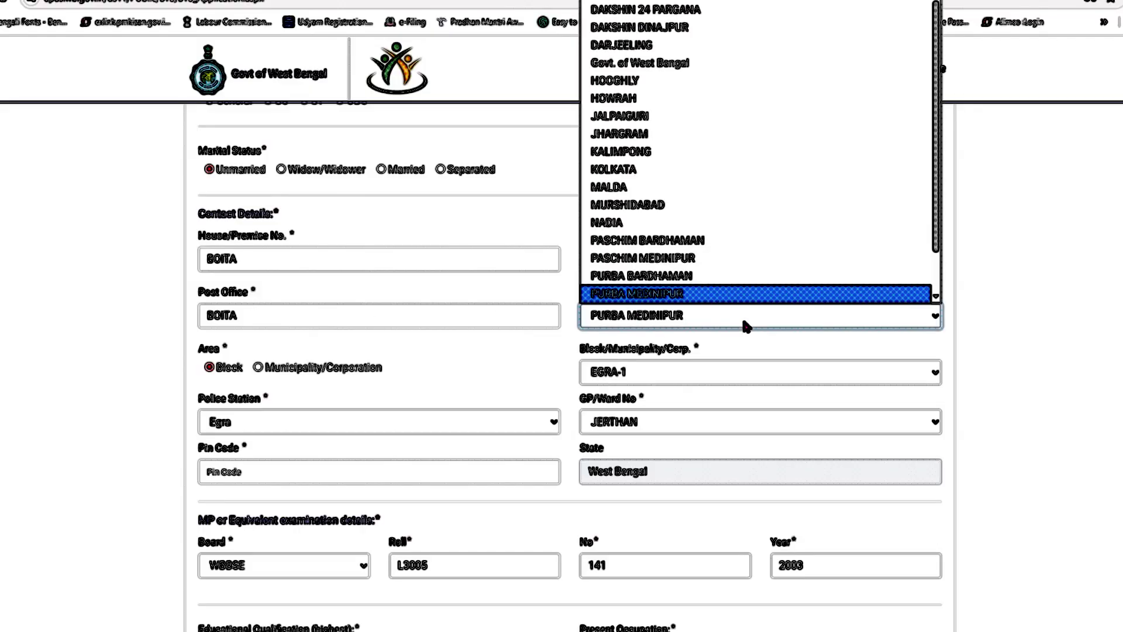
{"action": "left_click", "coordinate": [743, 322]}
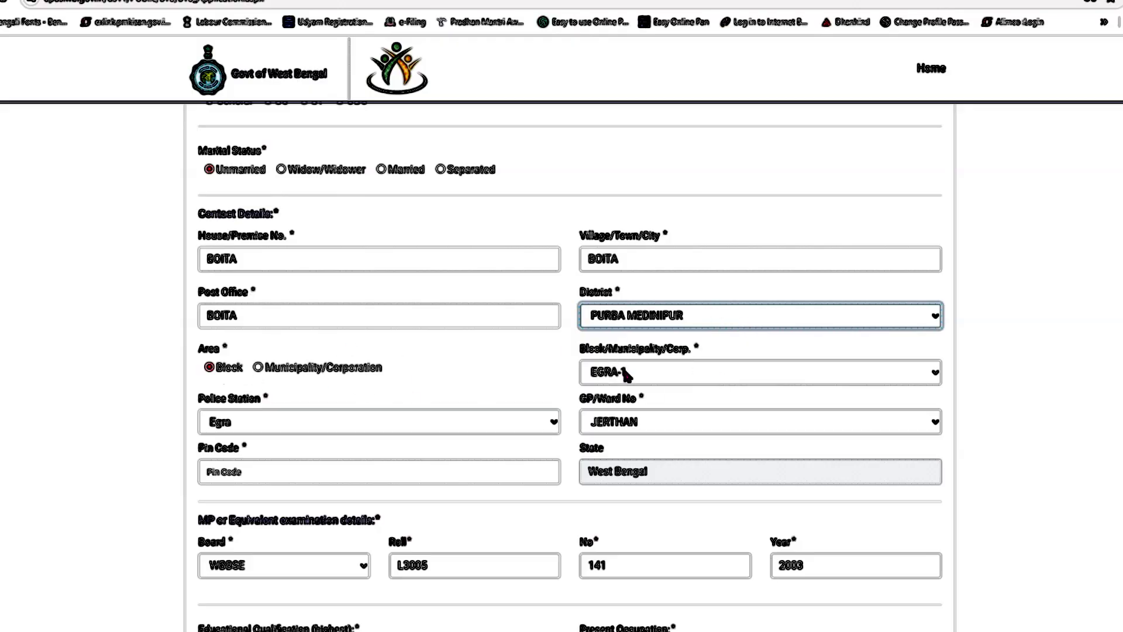
{"action": "left_click", "coordinate": [669, 381]}
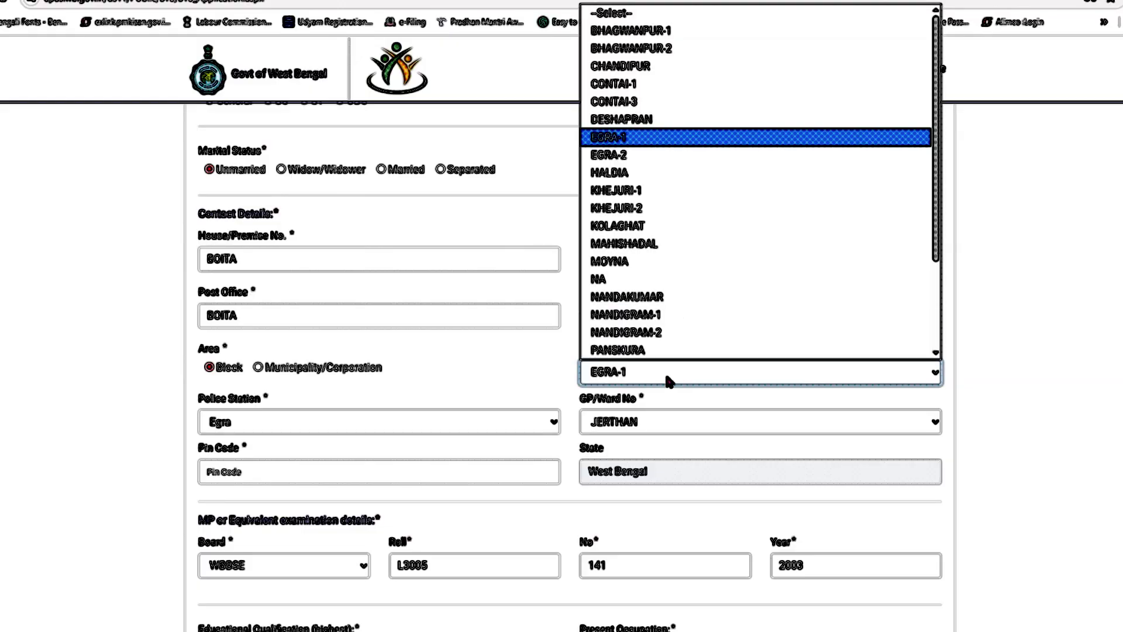
{"action": "left_click", "coordinate": [669, 381]}
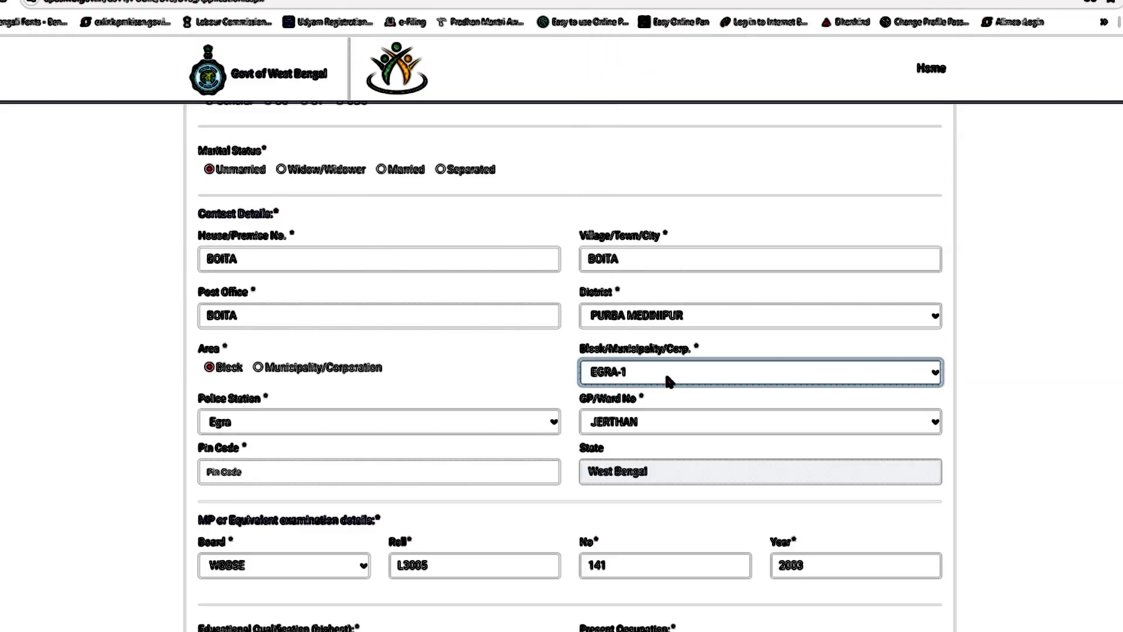
{"action": "left_click", "coordinate": [363, 425]}
{"action": "left_click", "coordinate": [363, 427]}
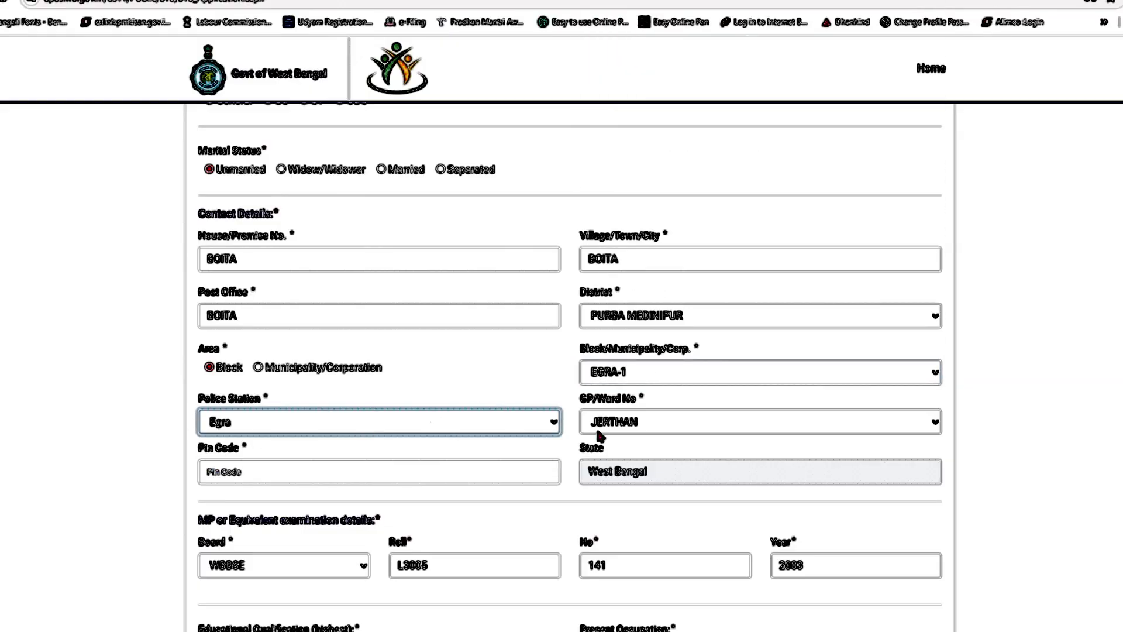
{"action": "left_click", "coordinate": [661, 425]}
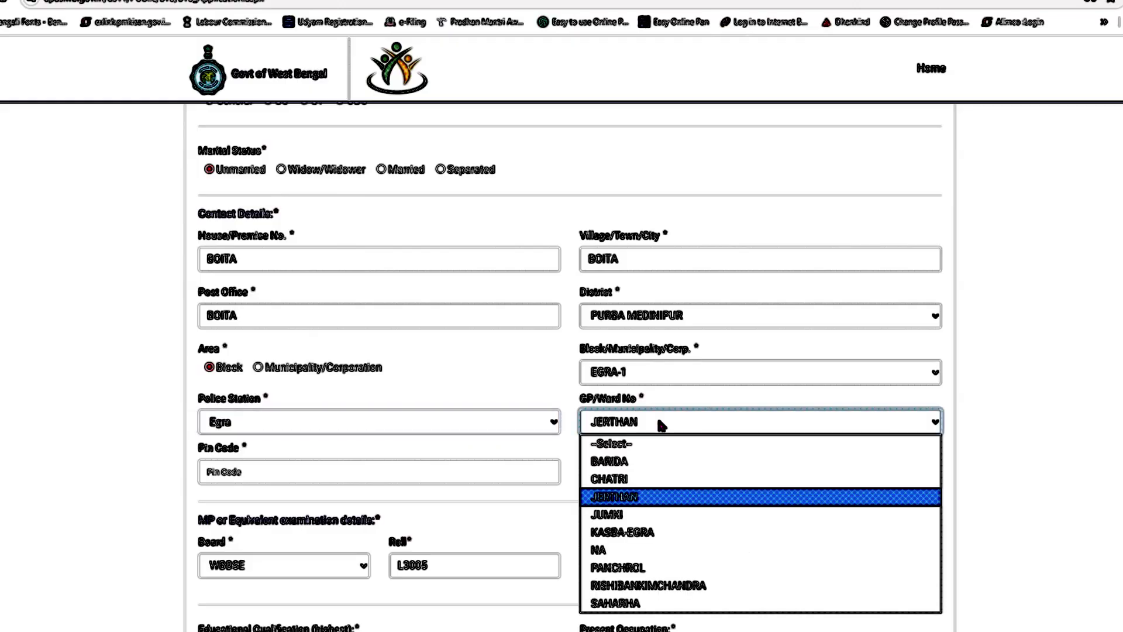
{"action": "left_click", "coordinate": [661, 425]}
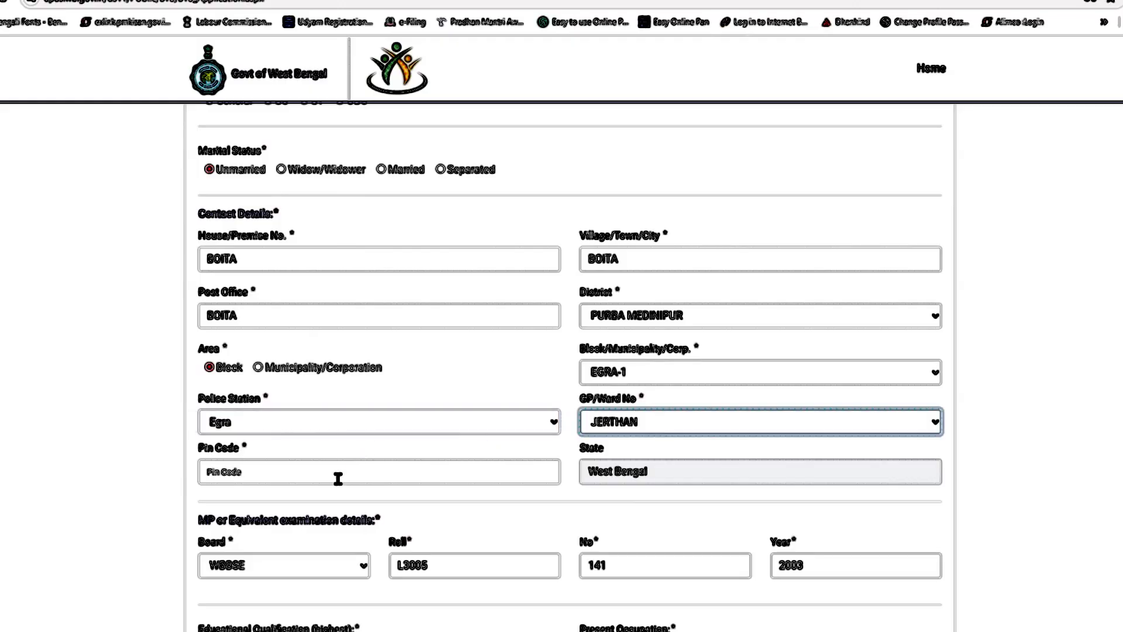
Step: Enter pin code 721420 and keep WBBSE as the examination board
{"action": "left_click", "coordinate": [363, 462]}
{"action": "type", "text": "721420"}
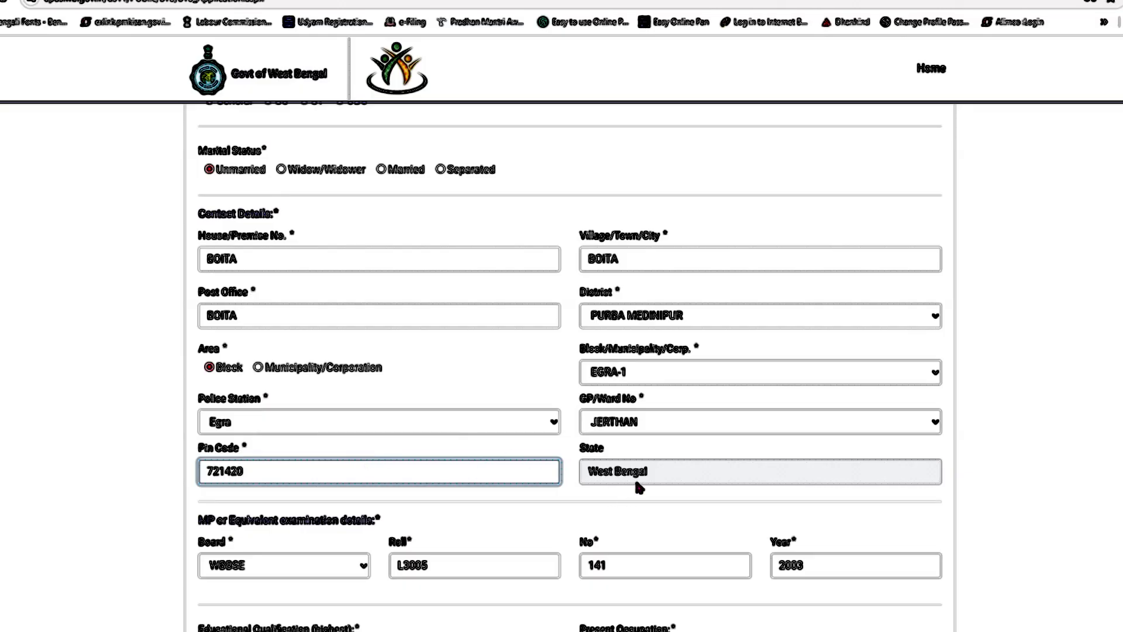
{"action": "scroll", "coordinate": [634, 484], "scroll_direction": "down", "scroll_amount": 2}
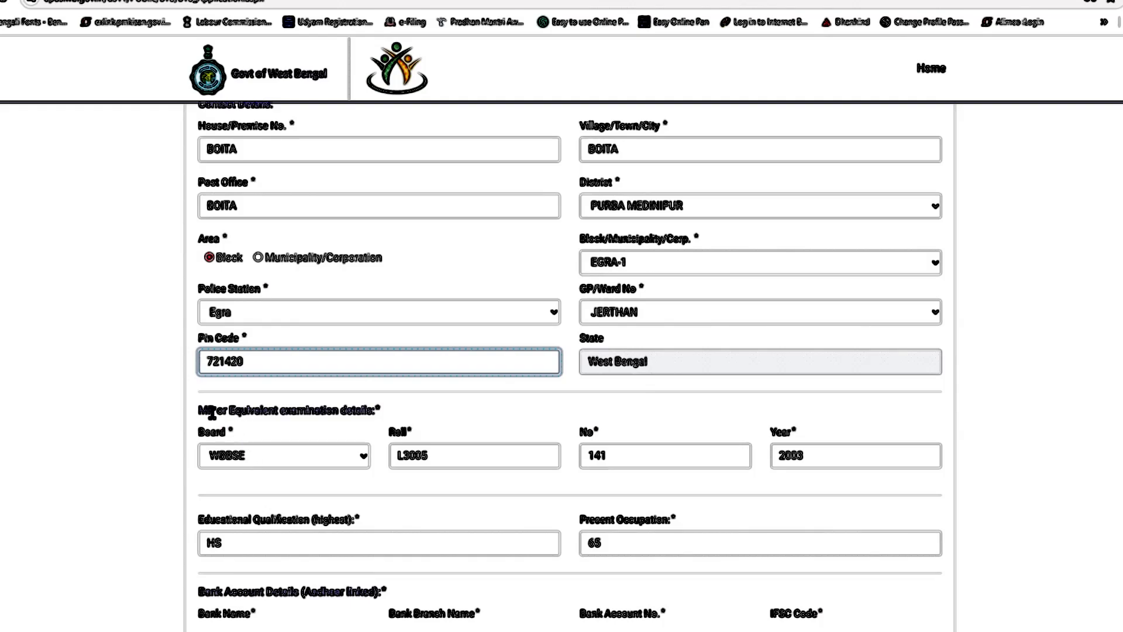
{"action": "left_click", "coordinate": [247, 458]}
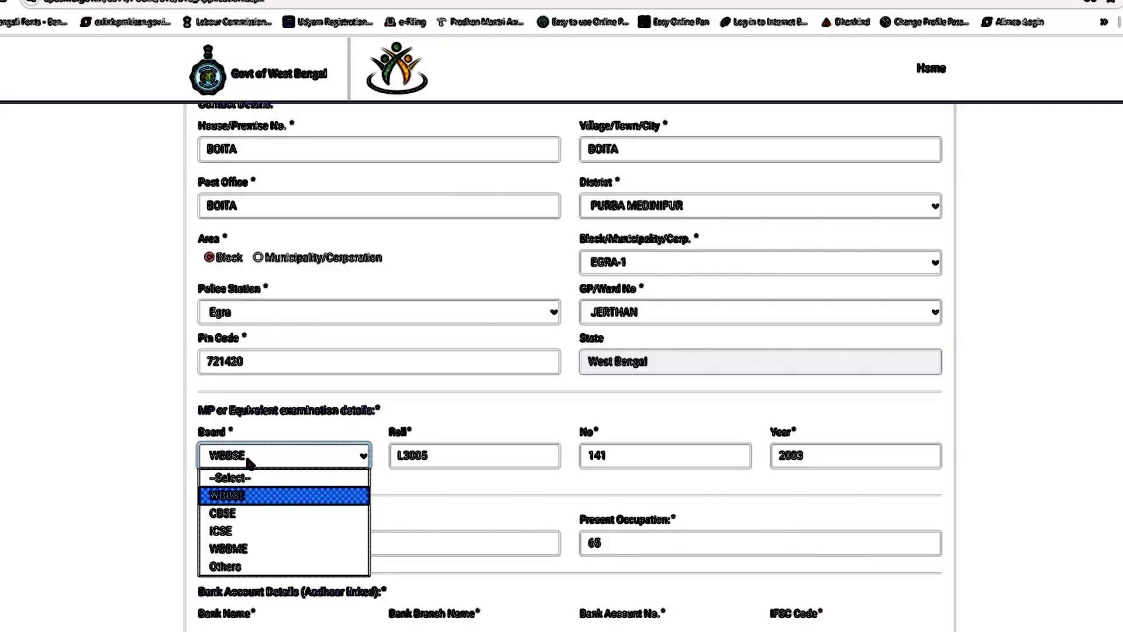
{"action": "left_click", "coordinate": [280, 455]}
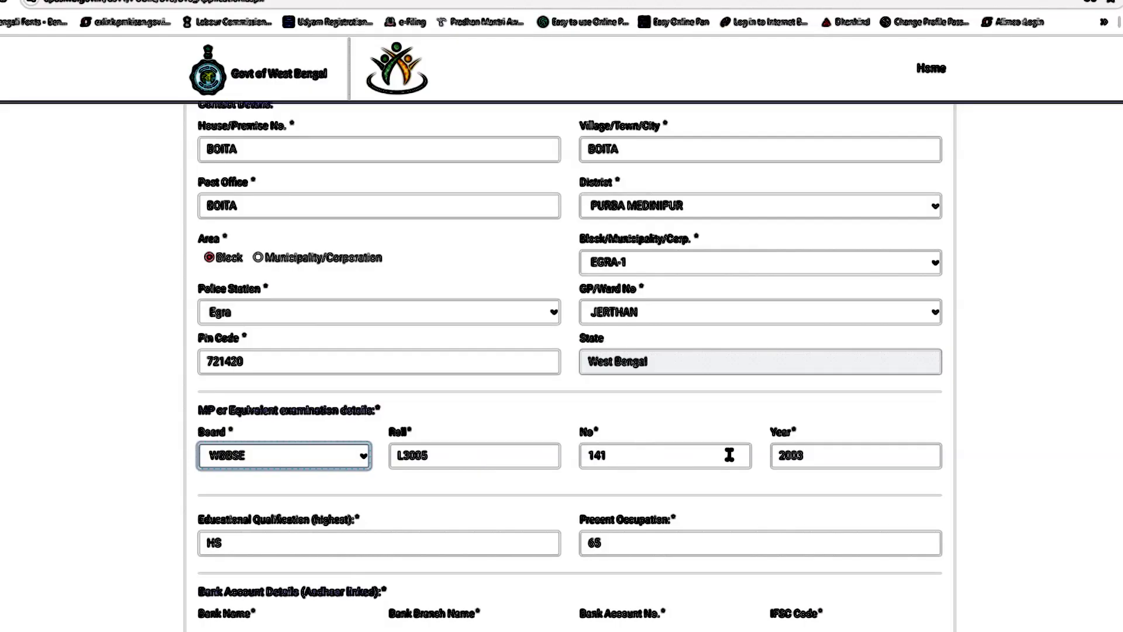
Step: Replace the wrong IFSC code with SBIN0008207 and save the Basic Details
{"action": "scroll", "coordinate": [821, 455], "scroll_direction": "down", "scroll_amount": 5}
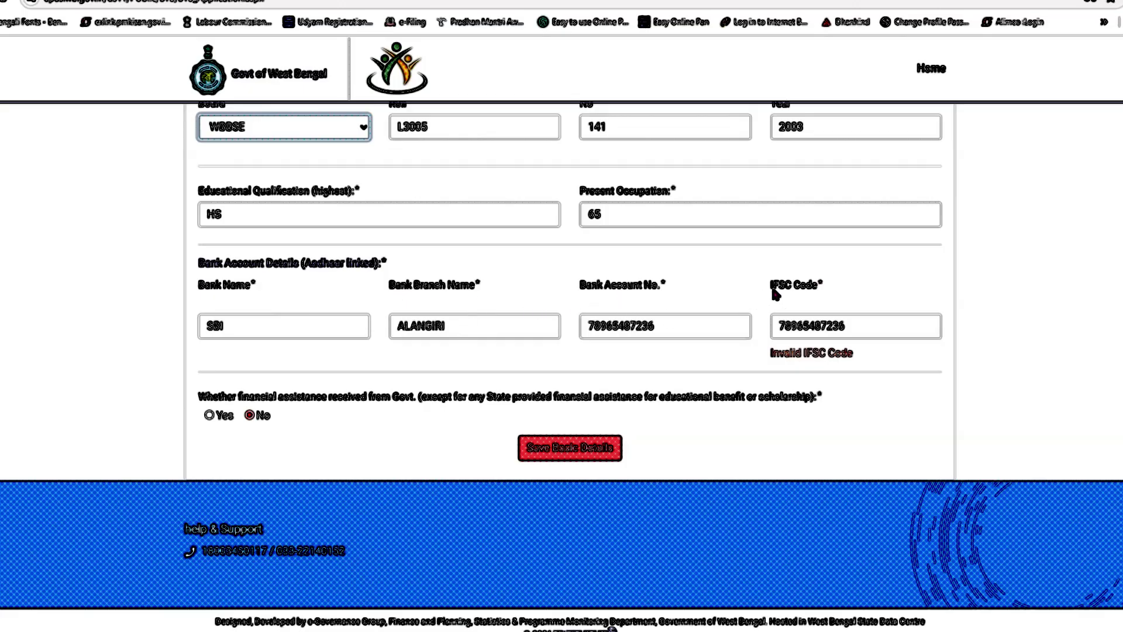
{"action": "left_click", "coordinate": [870, 331]}
{"action": "key", "text": "BackSpace"}
{"action": "key", "text": "BackSpace"}
{"action": "key", "text": "BackSpace"}
{"action": "key", "text": "BackSpace"}
{"action": "key", "text": "BackSpace"}
{"action": "key", "text": "BackSpace"}
{"action": "key", "text": "BackSpace"}
{"action": "key", "text": "BackSpace"}
{"action": "key", "text": "BackSpace"}
{"action": "key", "text": "BackSpace"}
{"action": "key", "text": "BackSpace"}
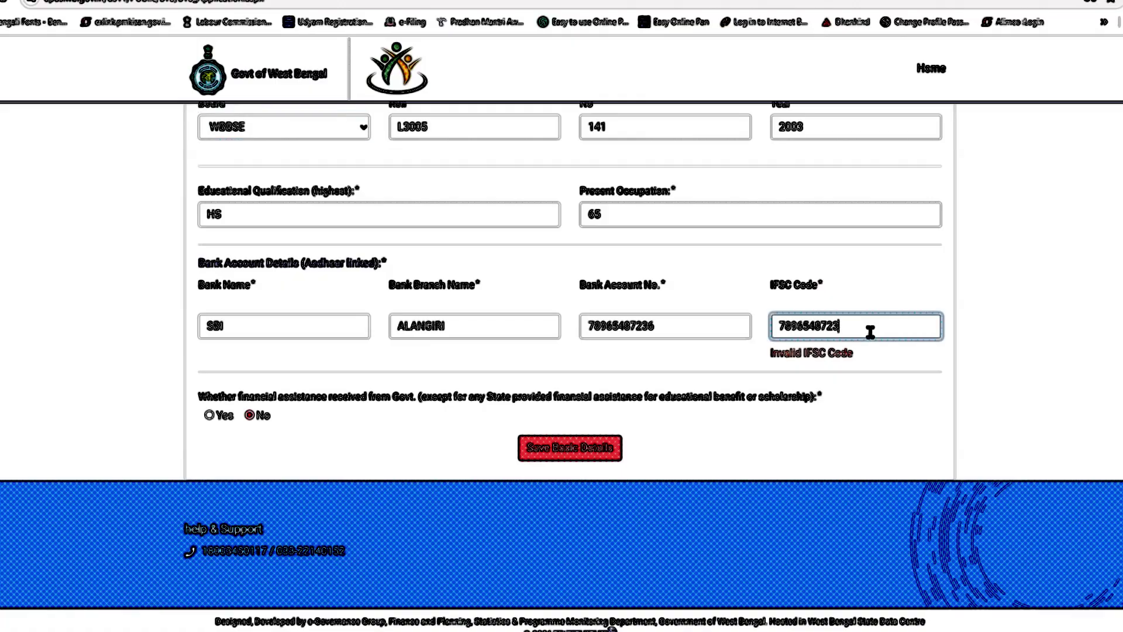
{"action": "type", "text": "SBIN0008207"}
{"action": "left_click", "coordinate": [883, 369]}
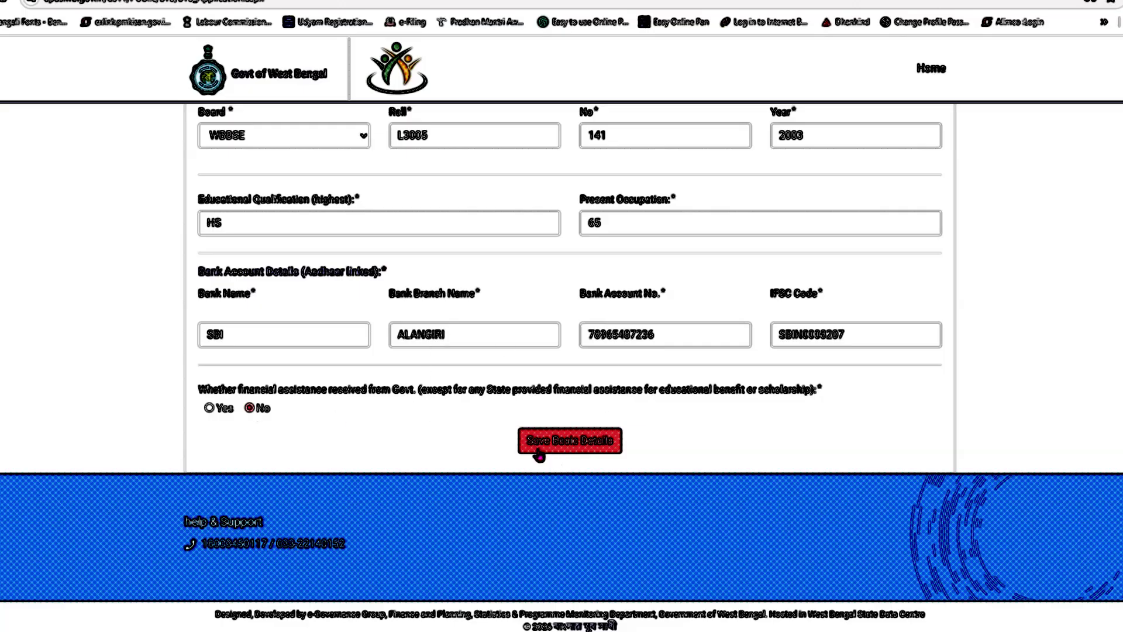
{"action": "left_click", "coordinate": [571, 450]}
{"action": "left_click", "coordinate": [572, 451]}
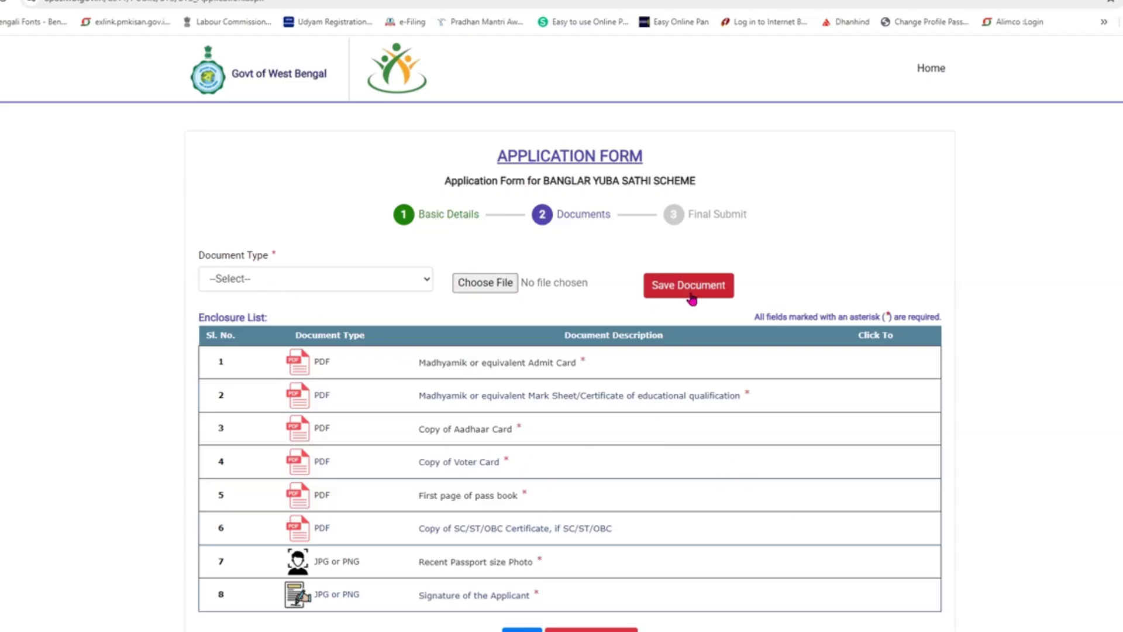
Step: Upload TESTING.pdf as the Madhyamik or equivalent Admit Card and dismiss the success alert
{"action": "left_click", "coordinate": [272, 287]}
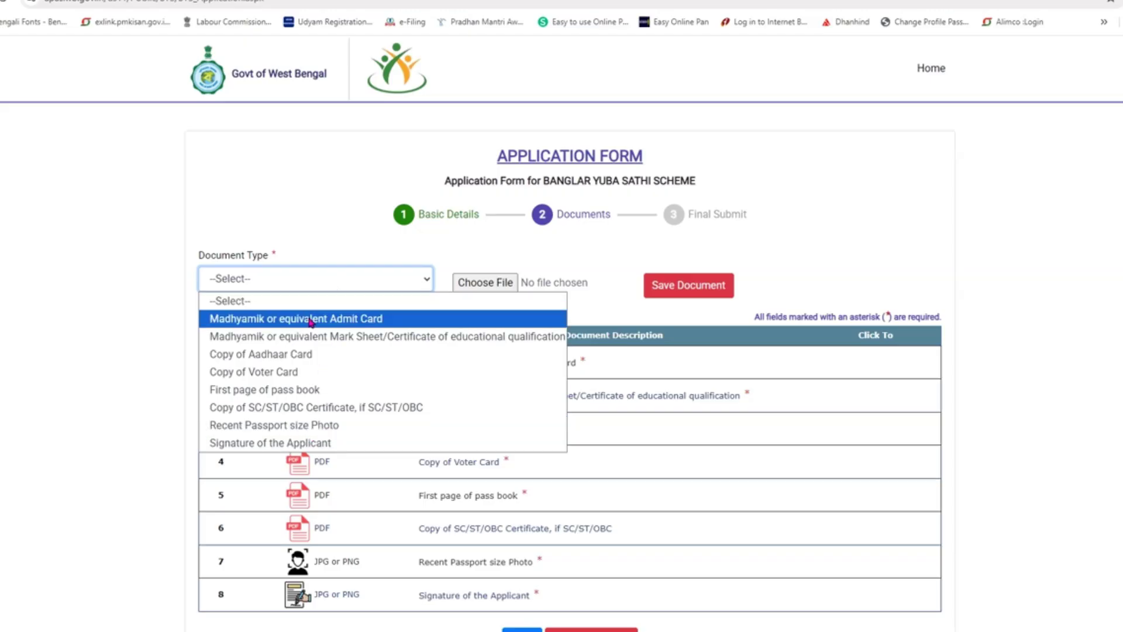
{"action": "left_click", "coordinate": [316, 324]}
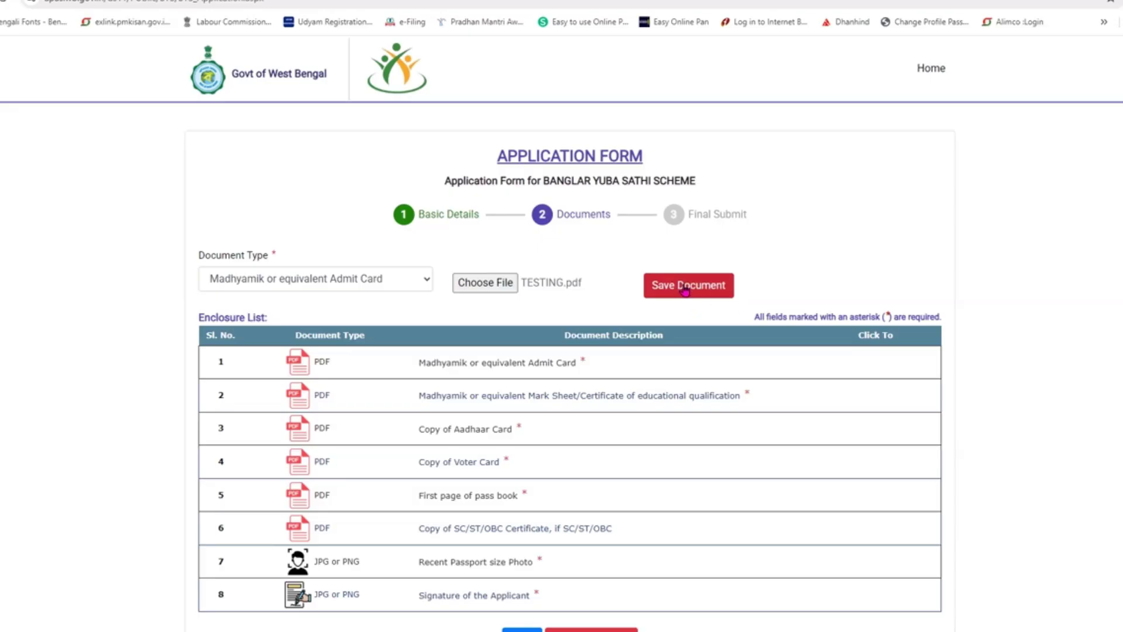
{"action": "left_click", "coordinate": [687, 290]}
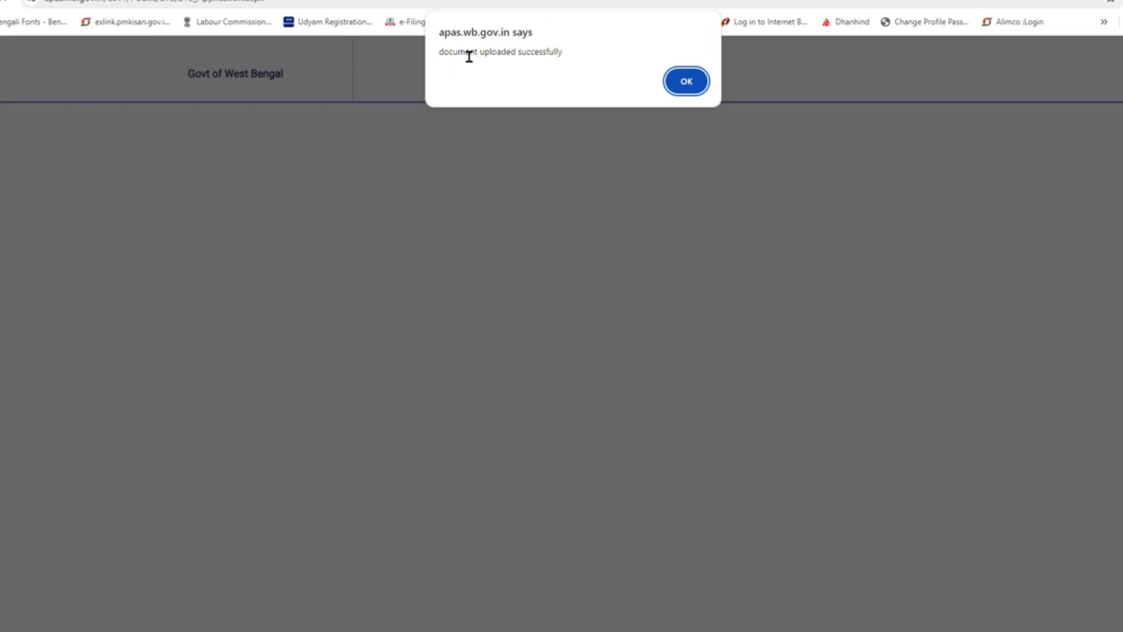
{"action": "left_click", "coordinate": [688, 85]}
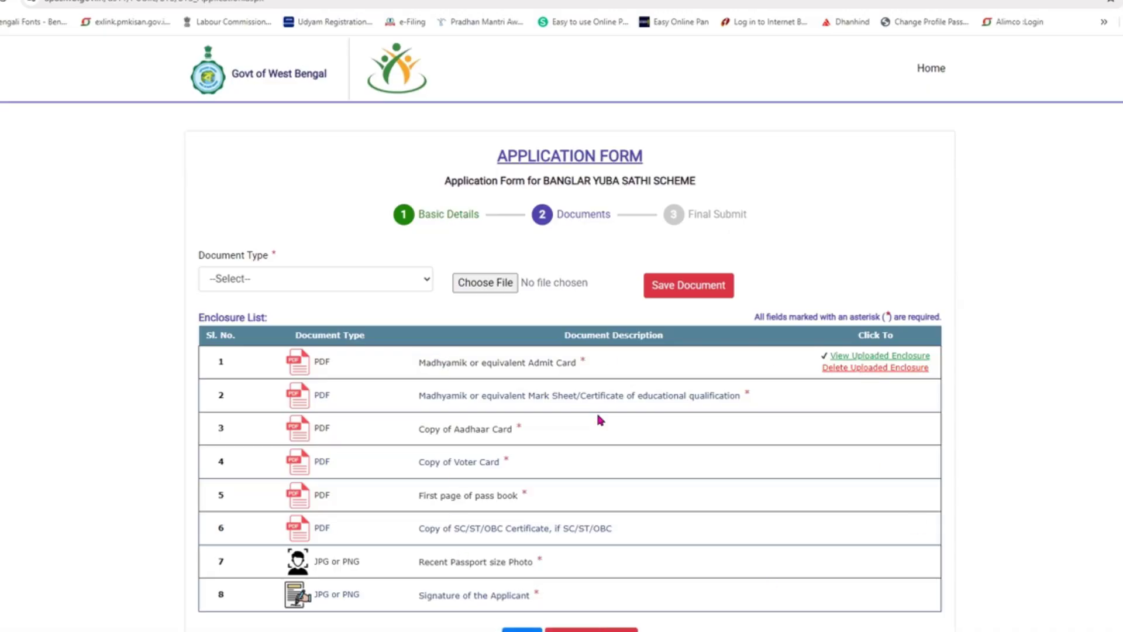
{"action": "left_click", "coordinate": [376, 278]}
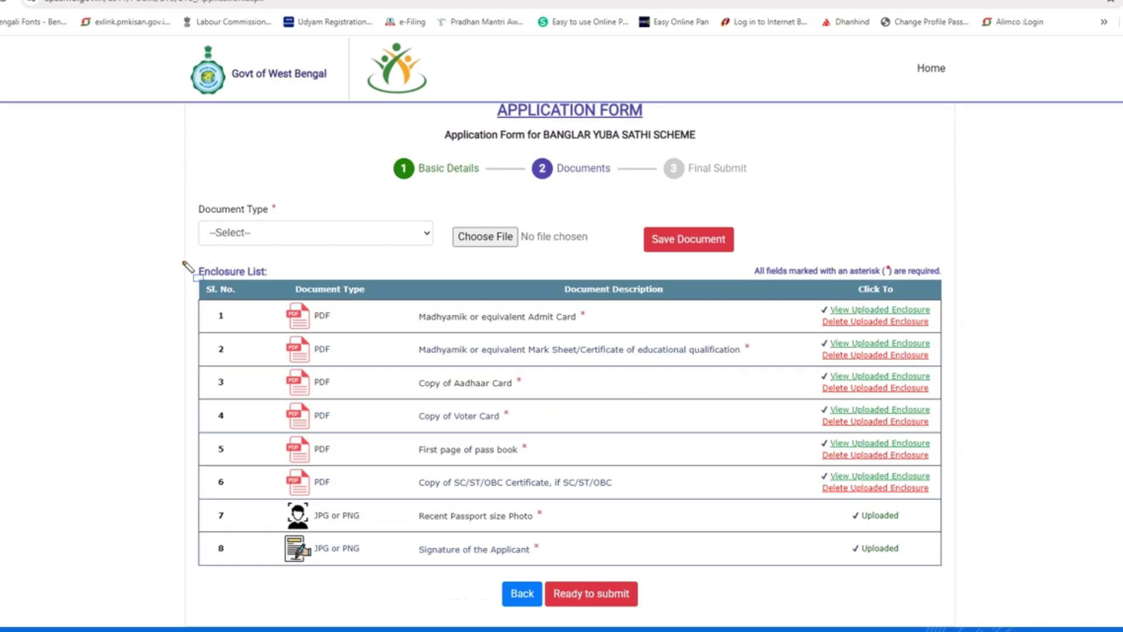
Step: Highlight the uploaded enclosures list, clear the marks and proceed to the Final Submit step
{"action": "mouse_move", "coordinate": [181, 253]}
{"action": "left_mouse_down"}
{"action": "mouse_move", "coordinate": [285, 518]}
{"action": "mouse_move", "coordinate": [885, 619]}
{"action": "mouse_move", "coordinate": [989, 615]}
{"action": "left_mouse_up"}
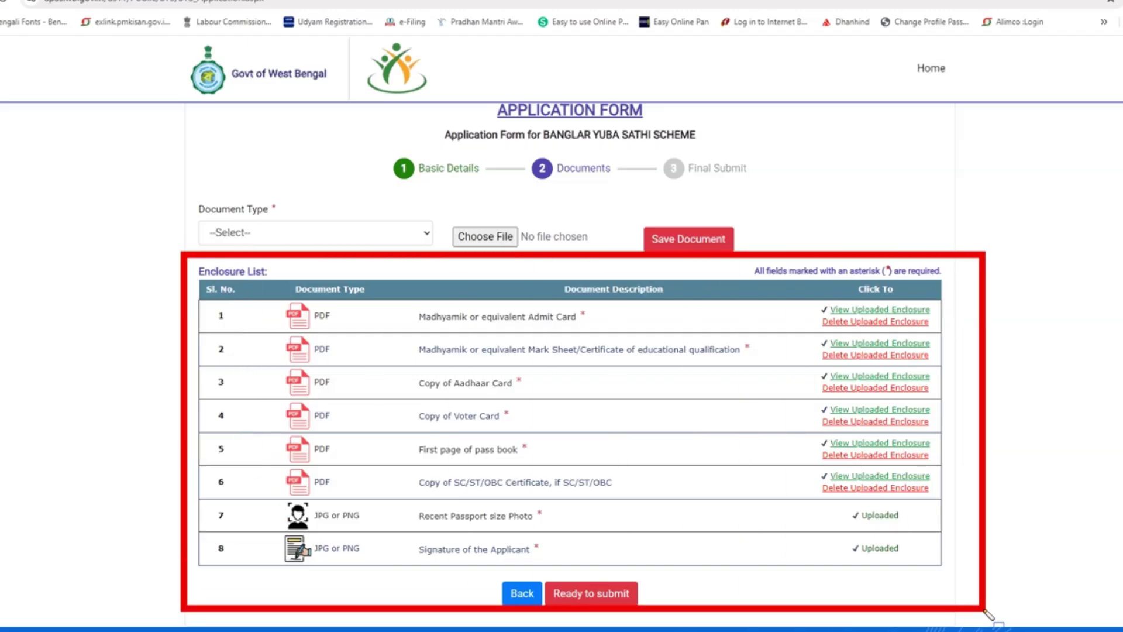
{"action": "mouse_move", "coordinate": [795, 286]}
{"action": "left_mouse_down"}
{"action": "mouse_move", "coordinate": [837, 443]}
{"action": "mouse_move", "coordinate": [937, 590]}
{"action": "mouse_move", "coordinate": [956, 588]}
{"action": "left_mouse_up"}
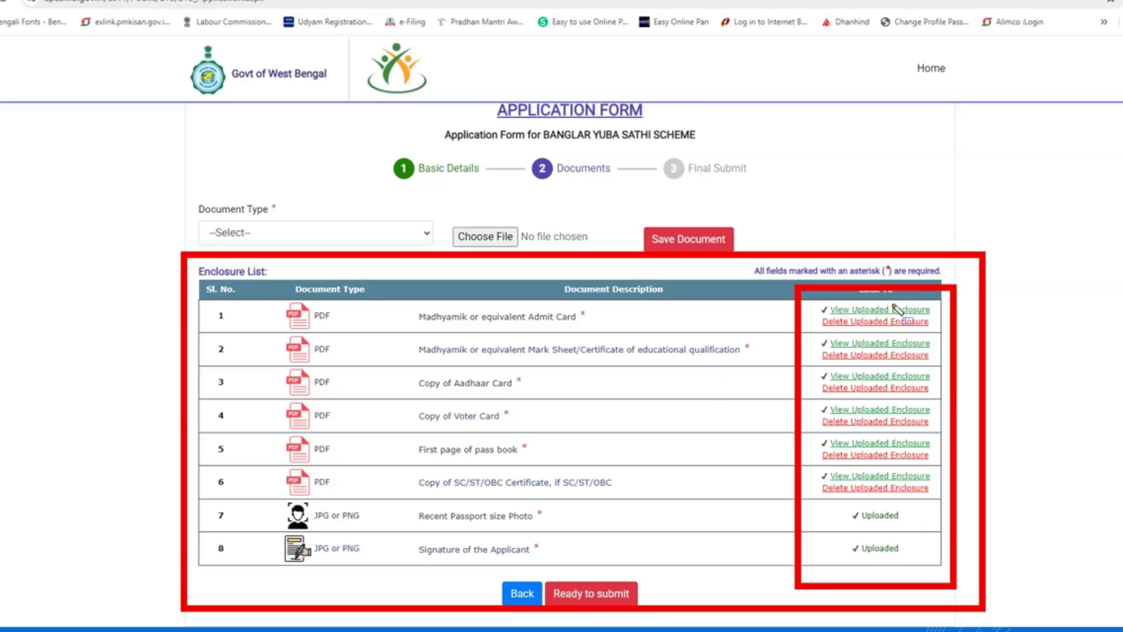
{"action": "mouse_move", "coordinate": [805, 300]}
{"action": "left_mouse_down"}
{"action": "mouse_move", "coordinate": [843, 334]}
{"action": "mouse_move", "coordinate": [938, 336]}
{"action": "left_mouse_up"}
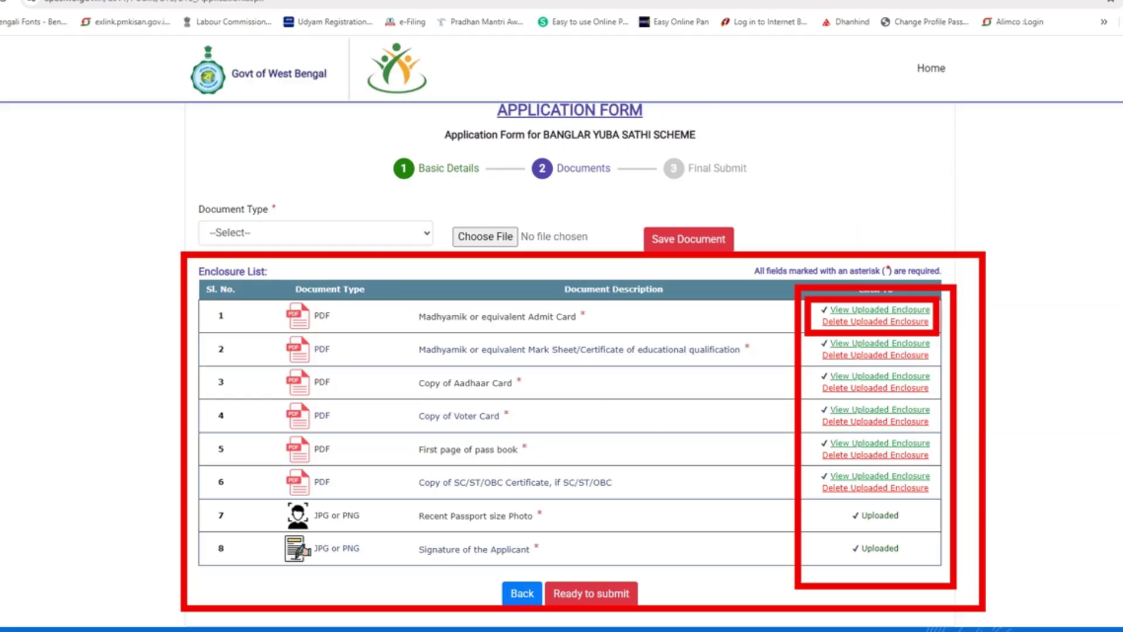
{"action": "key", "text": "Escape"}
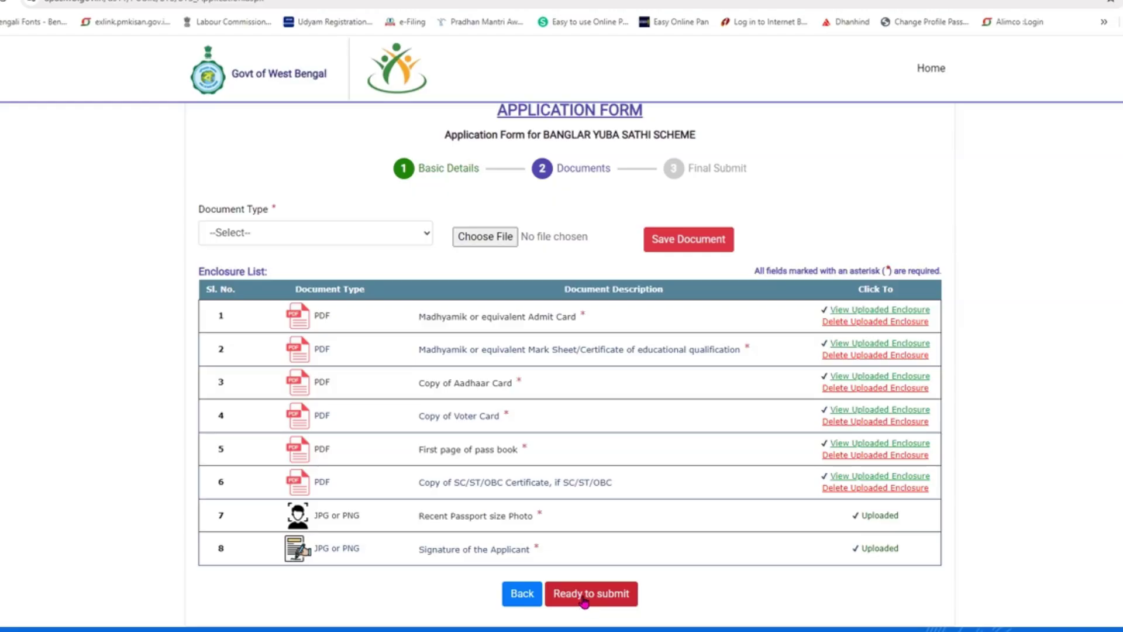
{"action": "left_click", "coordinate": [584, 601]}
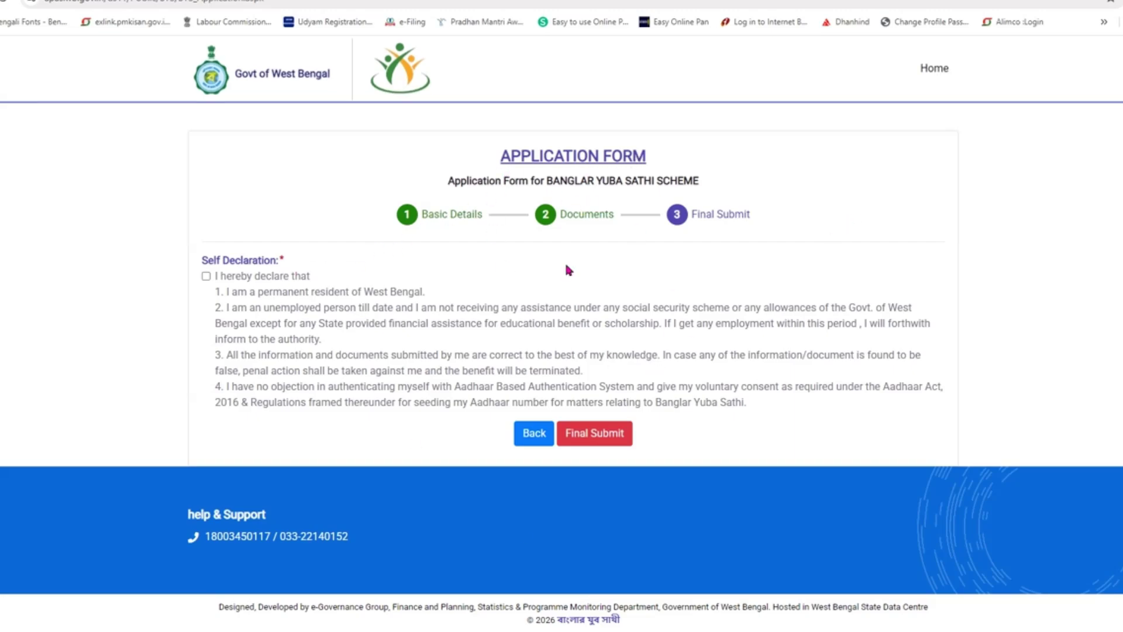
Step: Tick the Self Declaration checkbox and request Final Submit
{"action": "left_click", "coordinate": [206, 276]}
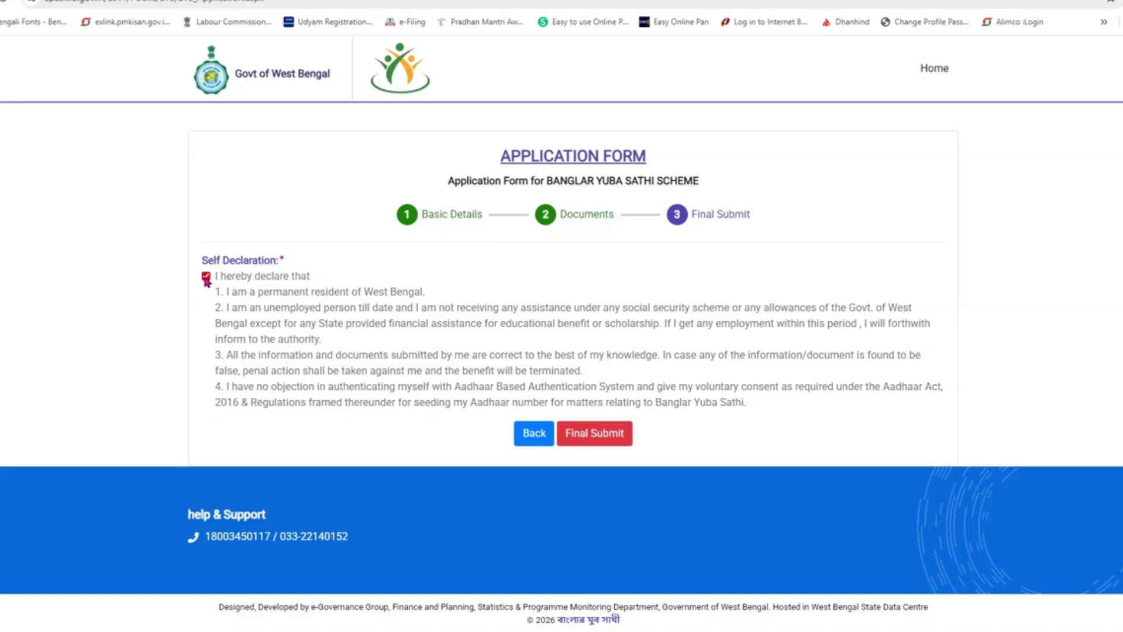
{"action": "left_click", "coordinate": [596, 440]}
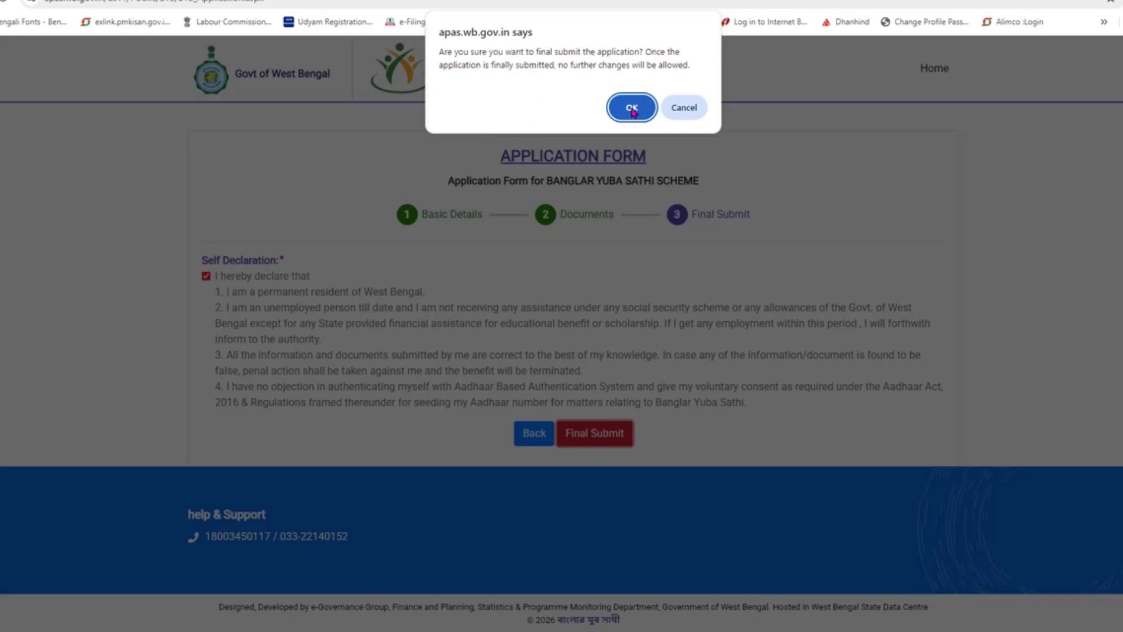
Step: Confirm final submission, highlight the assigned application ID and download the submitted application form
{"action": "left_click", "coordinate": [632, 108]}
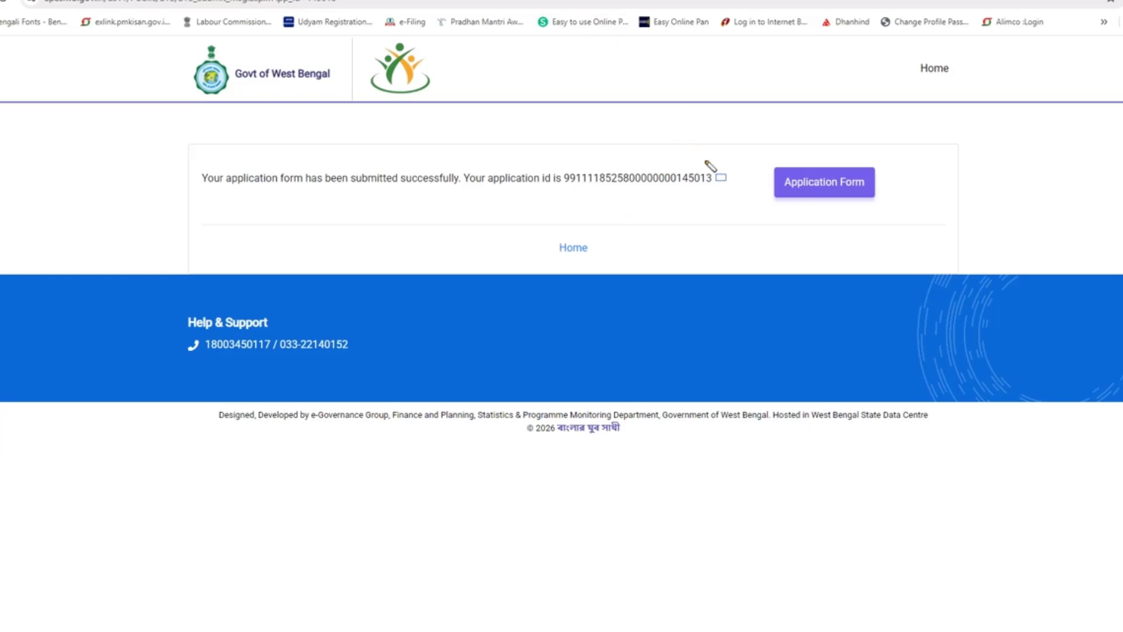
{"action": "mouse_move", "coordinate": [719, 142]}
{"action": "left_mouse_down"}
{"action": "mouse_move", "coordinate": [852, 243]}
{"action": "mouse_move", "coordinate": [943, 239]}
{"action": "left_mouse_up"}
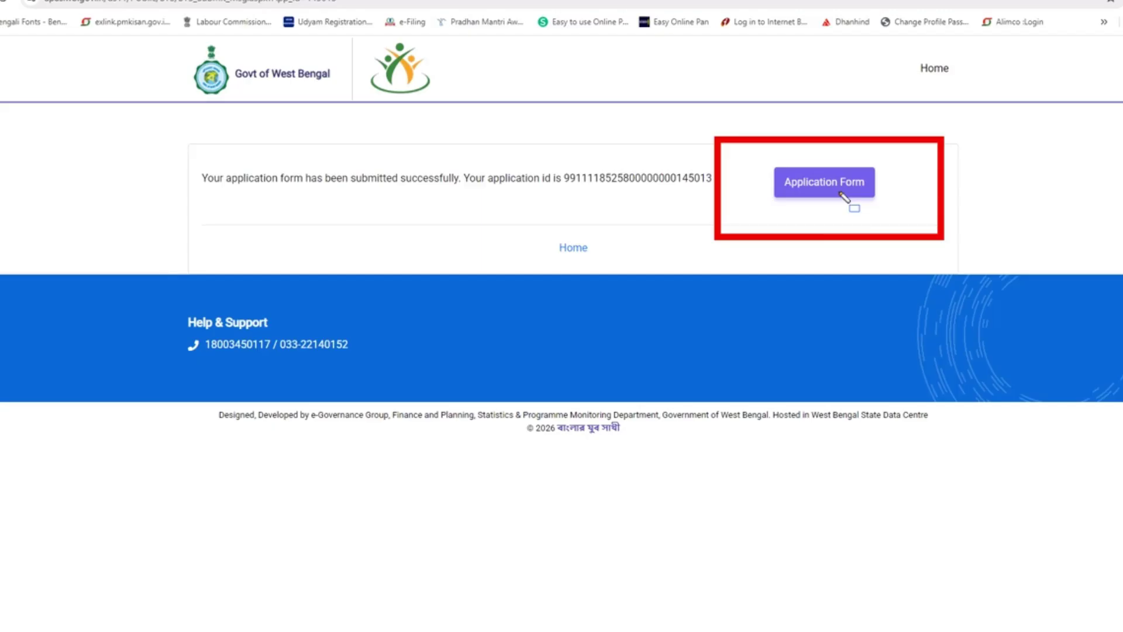
{"action": "mouse_move", "coordinate": [748, 165]}
{"action": "left_mouse_down"}
{"action": "mouse_move", "coordinate": [767, 196]}
{"action": "mouse_move", "coordinate": [902, 243]}
{"action": "mouse_move", "coordinate": [889, 229]}
{"action": "left_mouse_up"}
{"action": "key", "text": "Escape"}
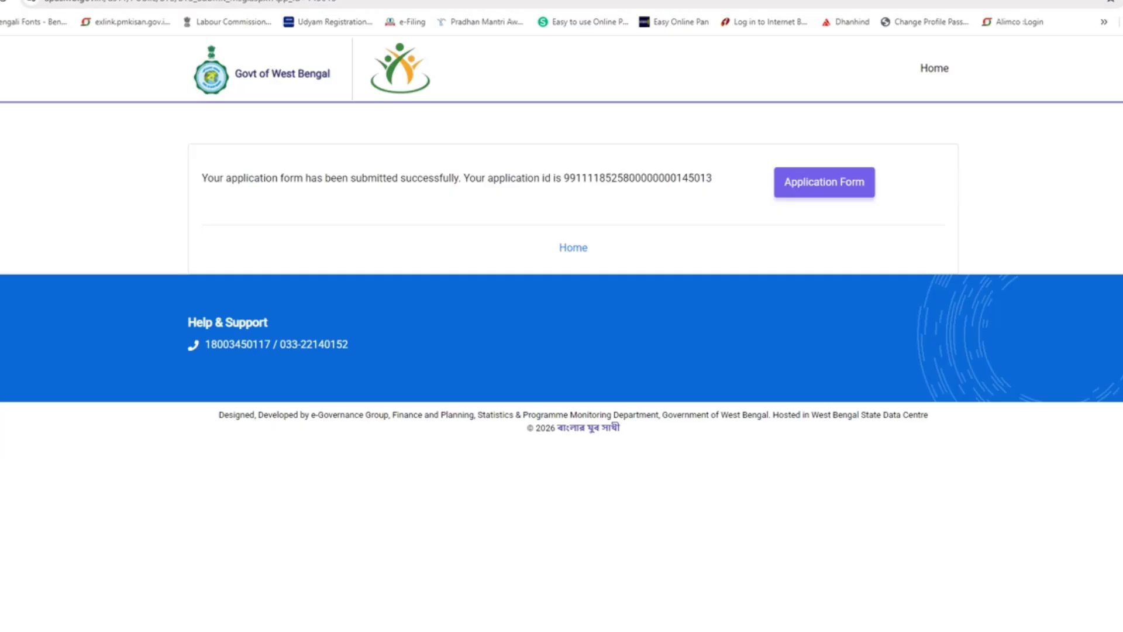
{"action": "left_click", "coordinate": [818, 187]}
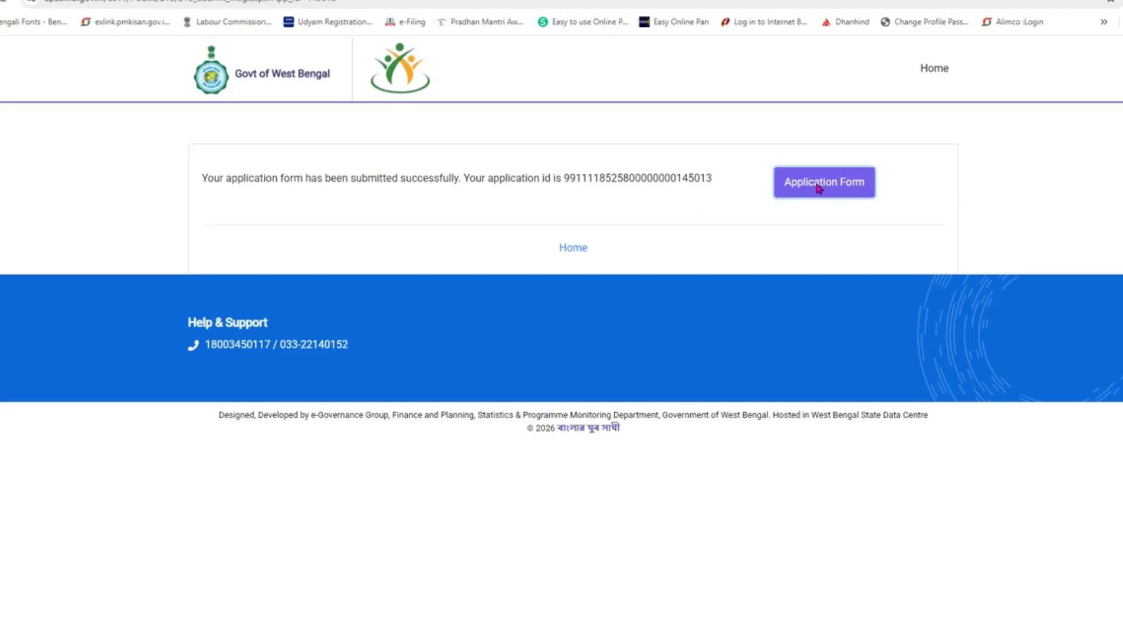